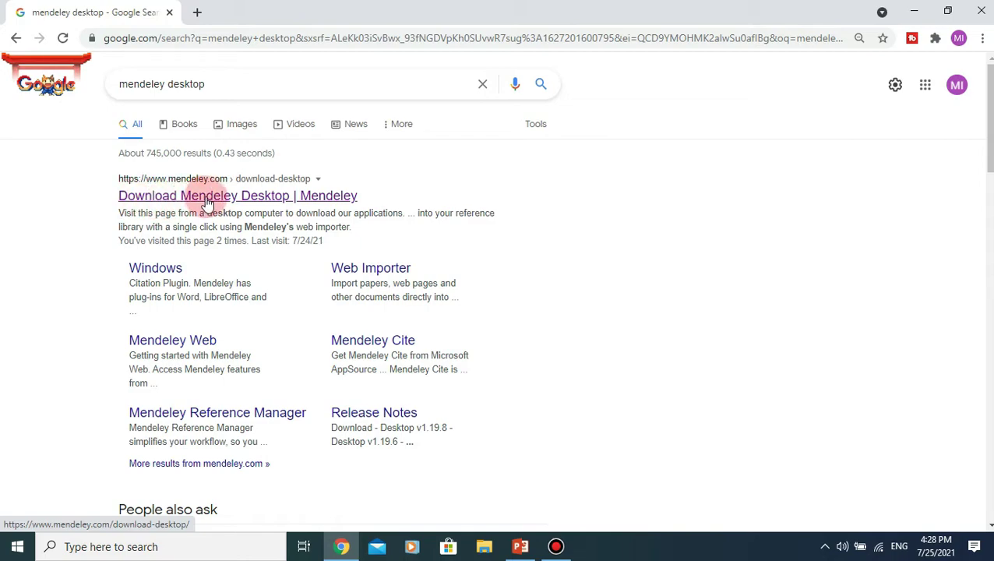
Step: Open the Download Mendeley Desktop page from the search results and download the Windows installer
left_click(309, 196)
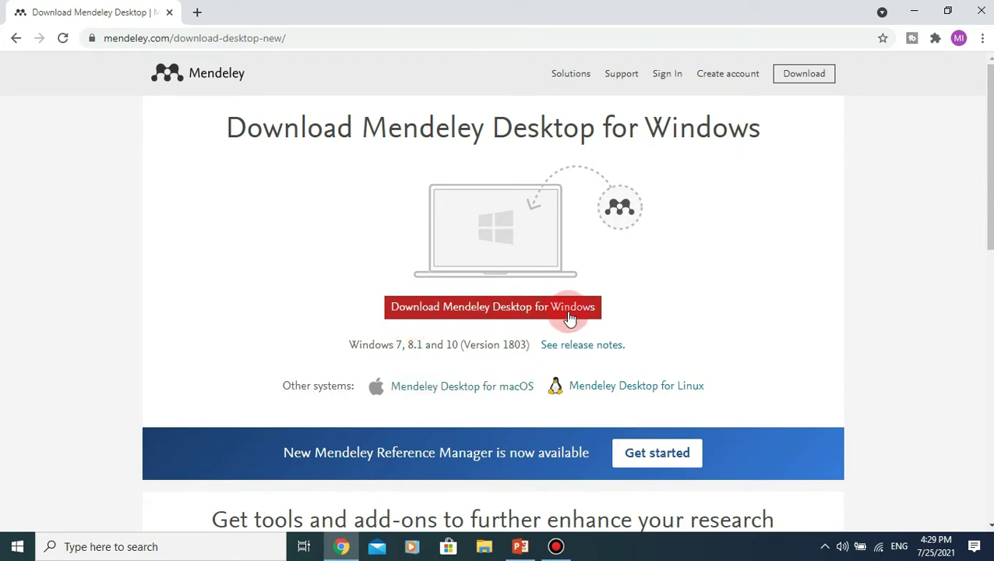
left_click(474, 309)
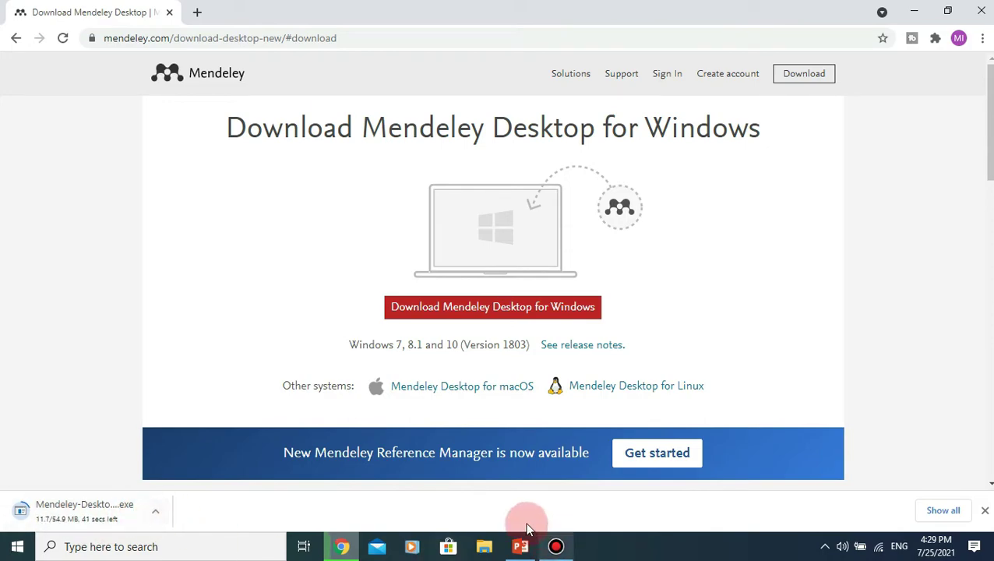
Step: Switch to PowerPoint and view slide 4 about installing Mendeley Desktop
left_click(518, 545)
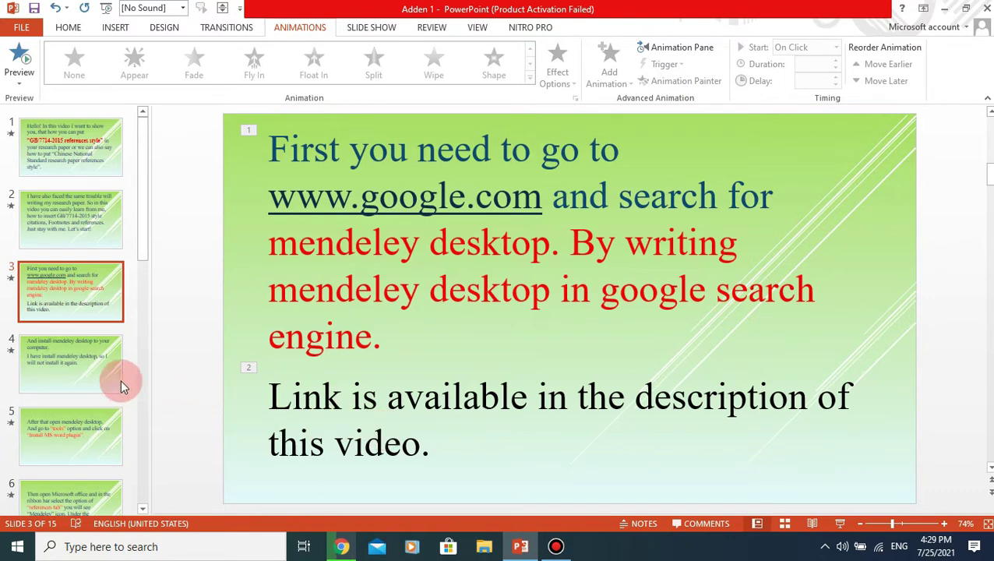
left_click(74, 366)
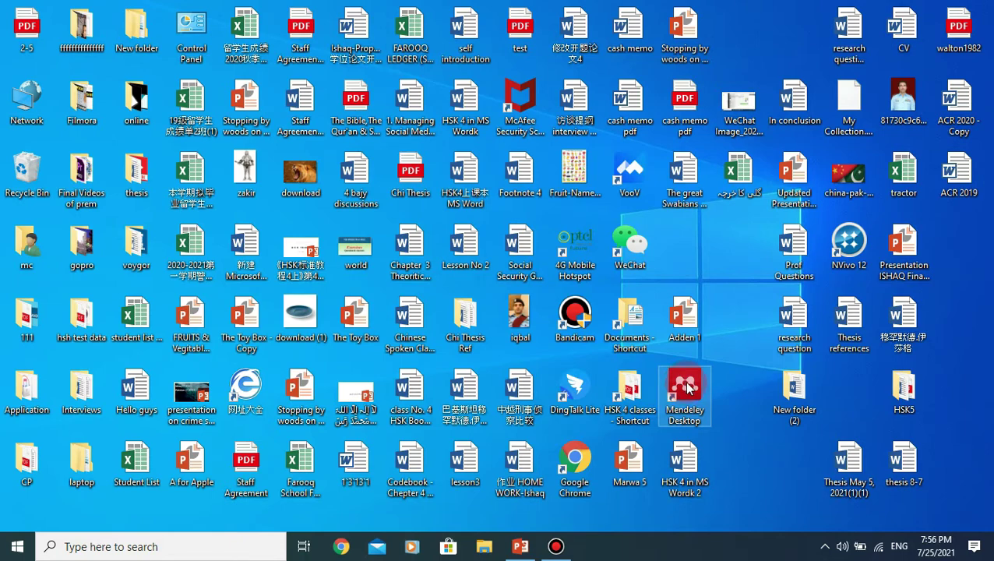
Step: Launch Mendeley Desktop from the desktop and install its MS Word plugin
double_click(687, 387)
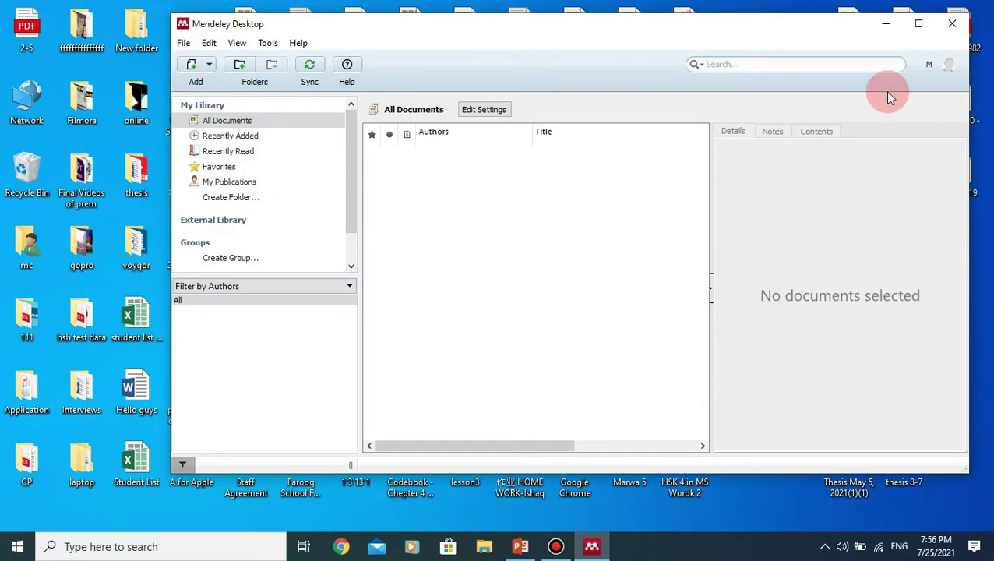
left_click(268, 45)
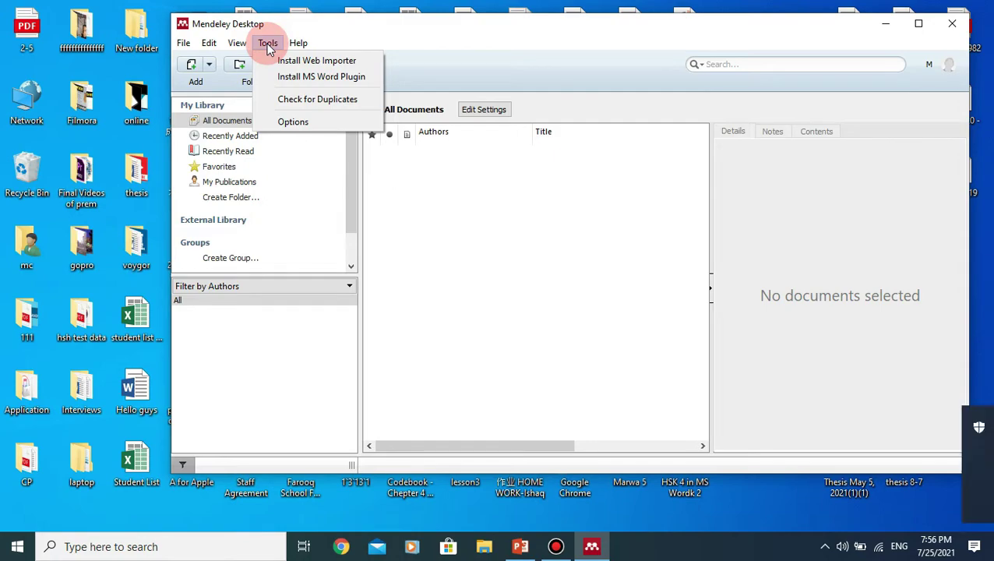
left_click(354, 84)
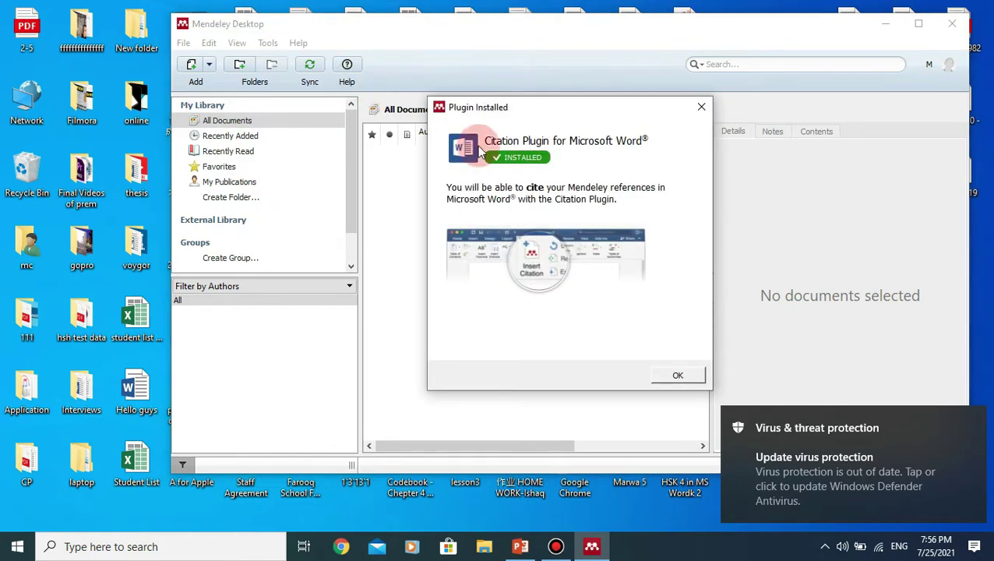
left_click(687, 379)
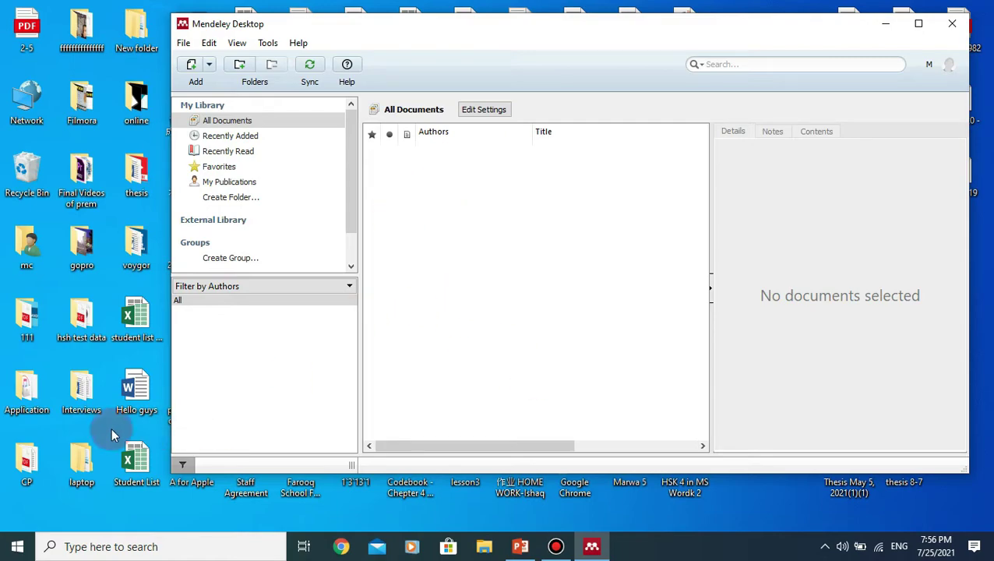
Step: Launch Word 2013, dismiss the activation wizard and create a blank document
left_click(107, 548)
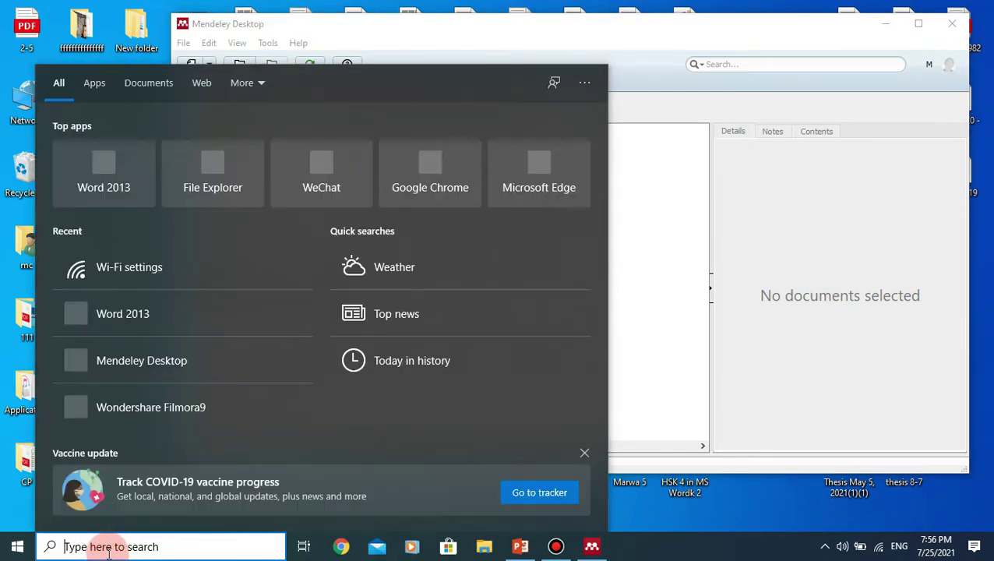
left_click(92, 176)
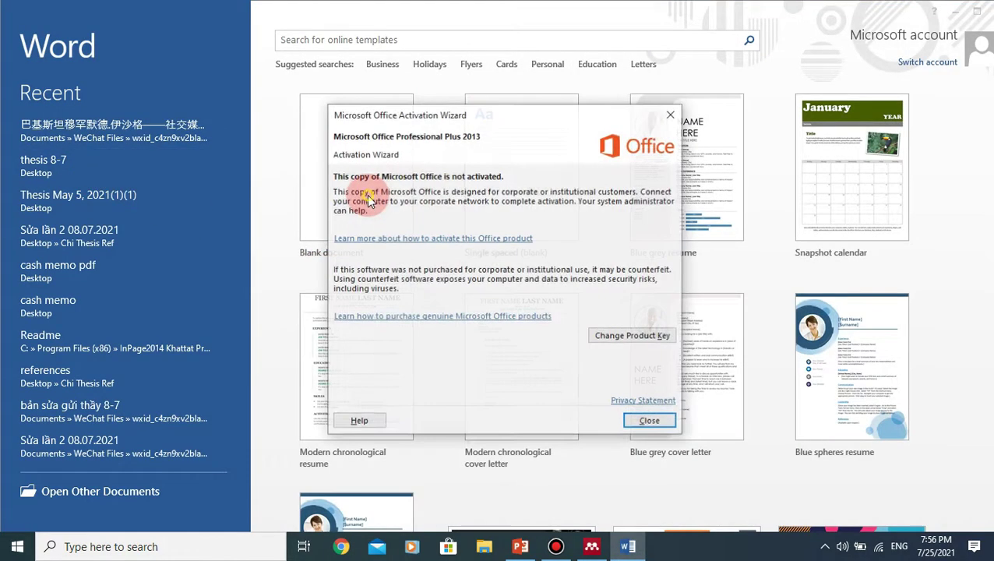
left_click(669, 114)
left_click(370, 170)
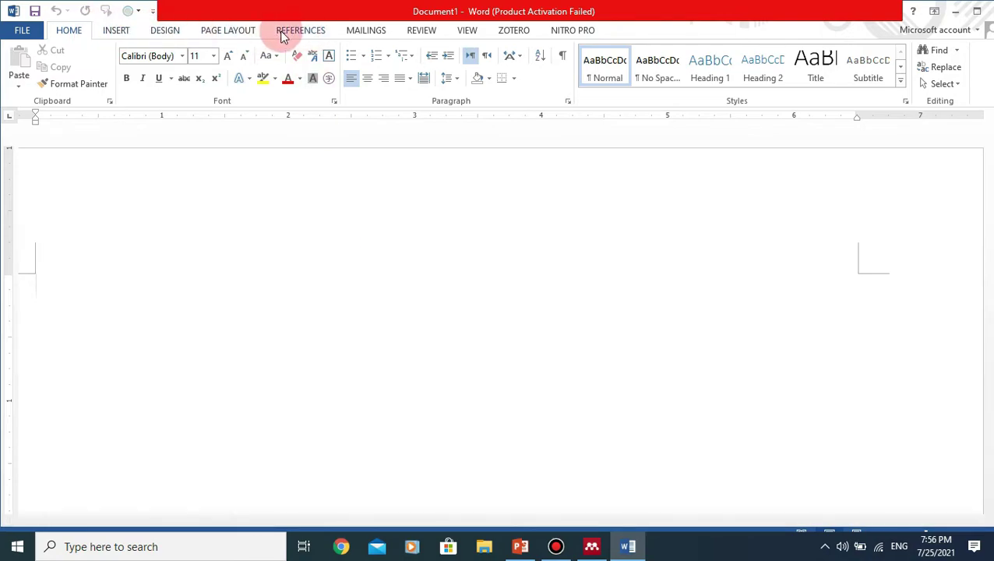
Step: Set the Mendeley citation style to China National Standard GB/T 7714-2015 (author-date, Chinese) through More Styles
left_click(301, 31)
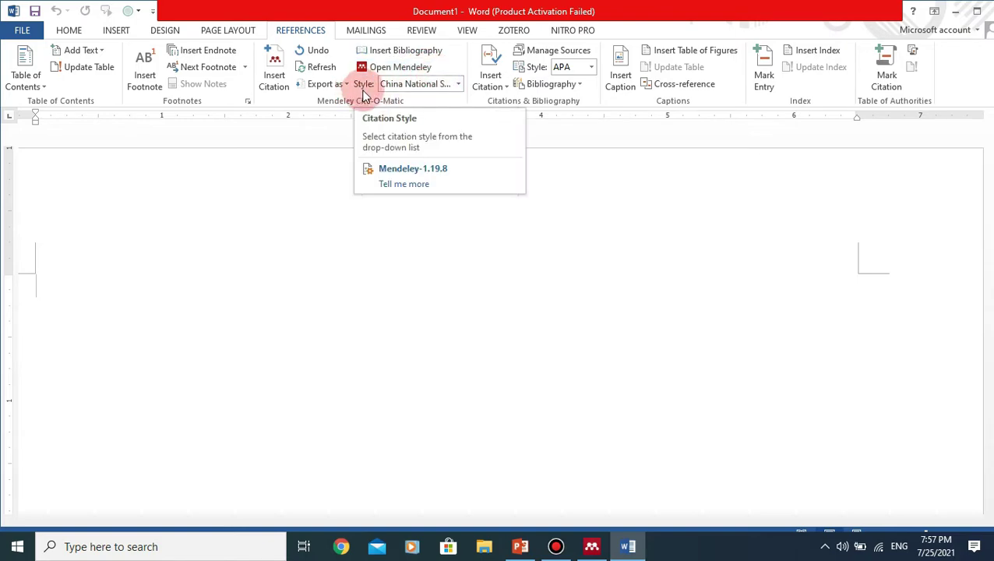
left_click(458, 84)
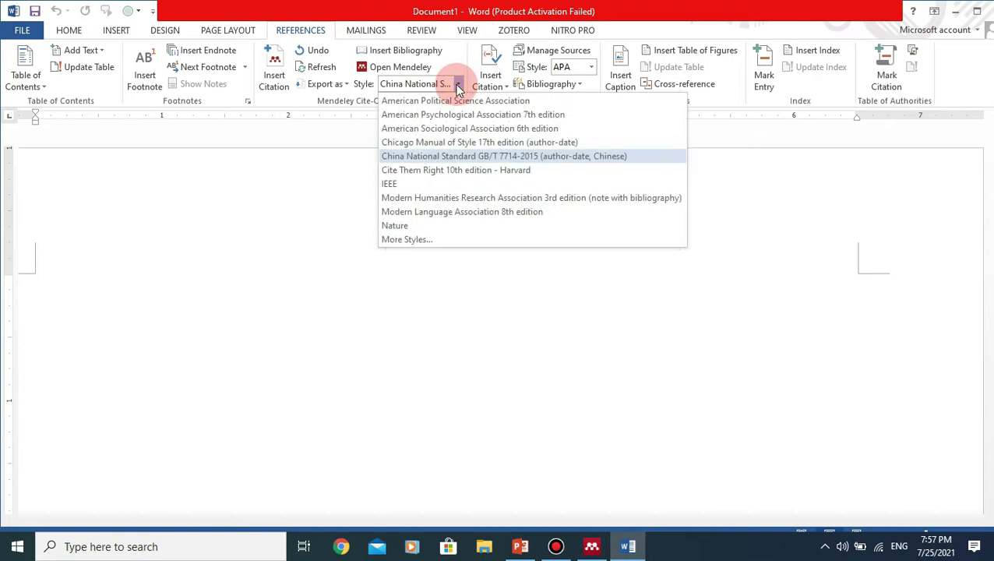
left_click(433, 239)
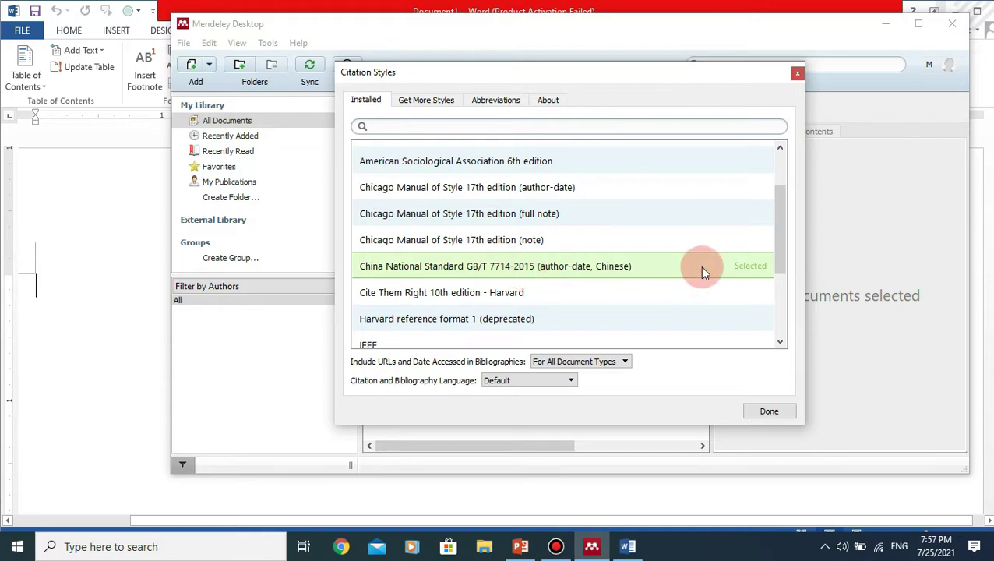
left_click(750, 271)
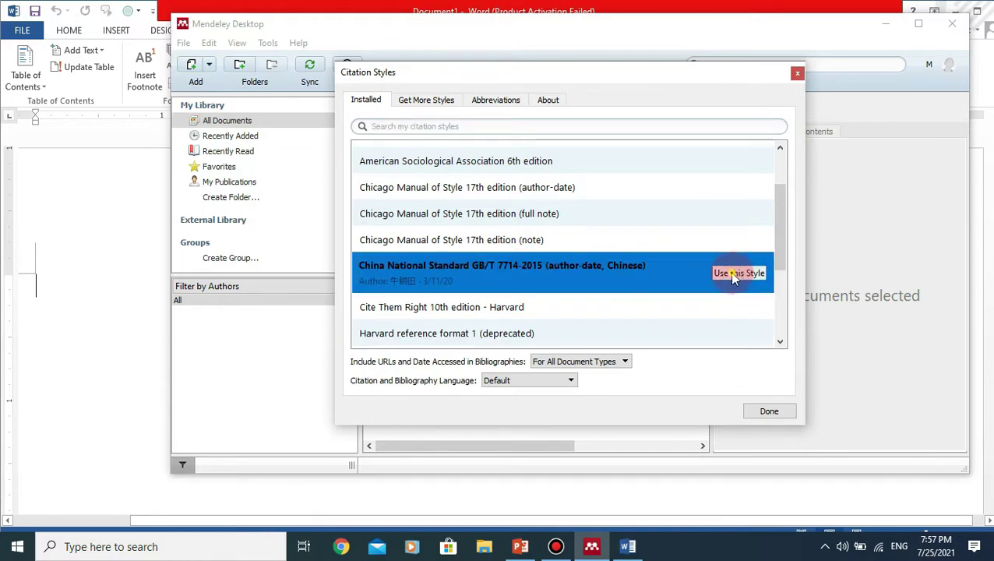
left_click(732, 274)
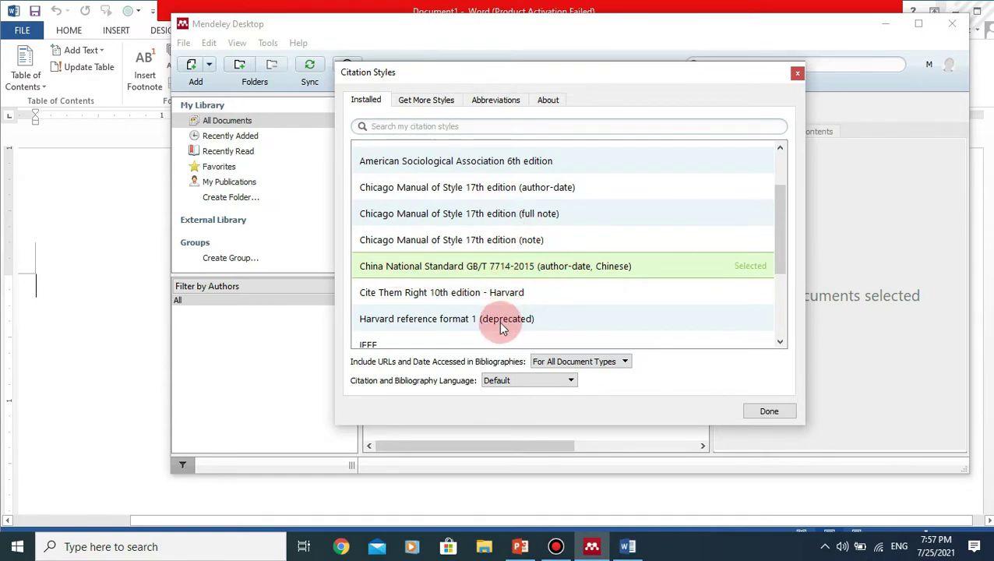
left_click(404, 128)
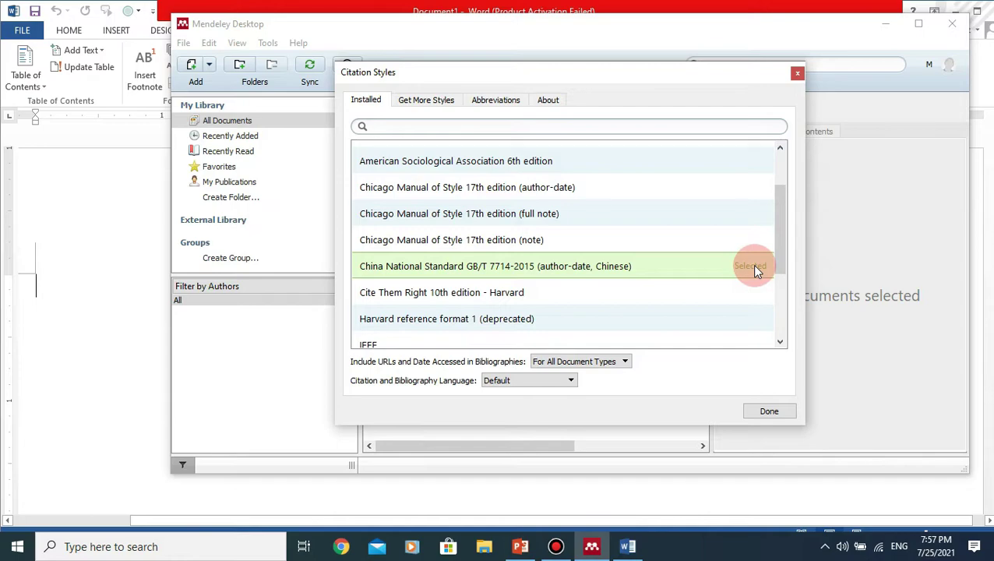
left_click(765, 413)
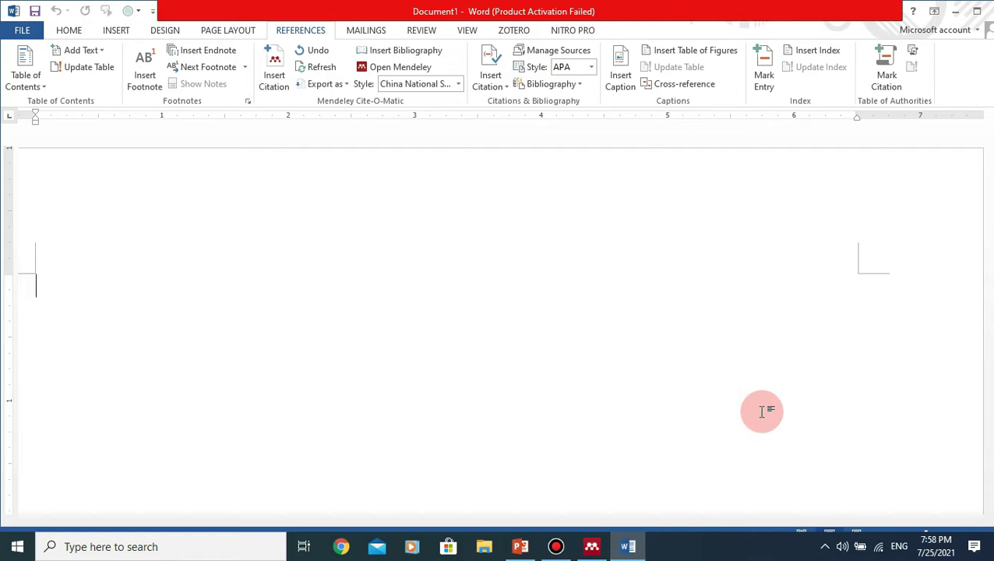
Step: Switch to Mendeley Desktop and add all files from the "Thesis references may 2021" folder to the library
left_click(590, 548)
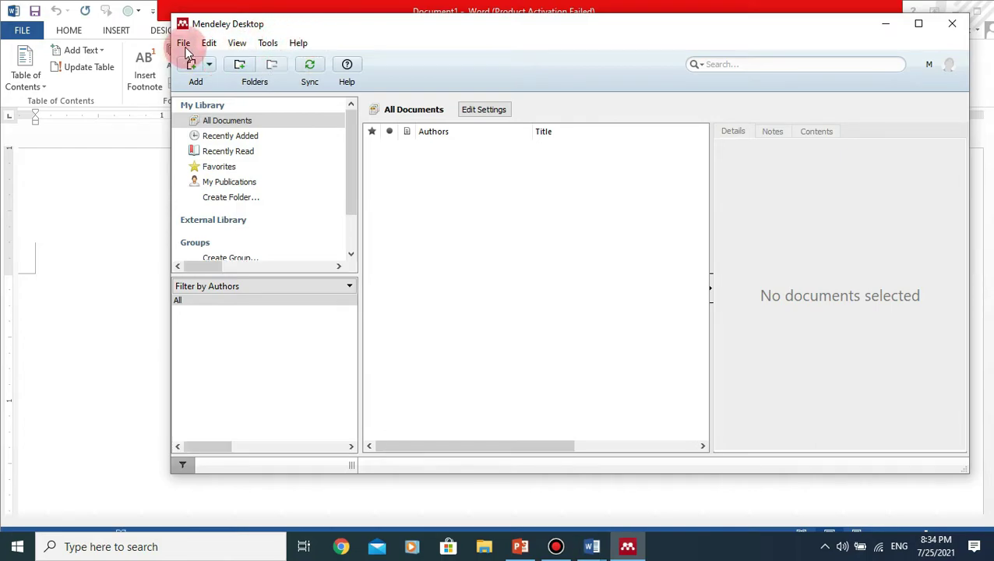
left_click(183, 43)
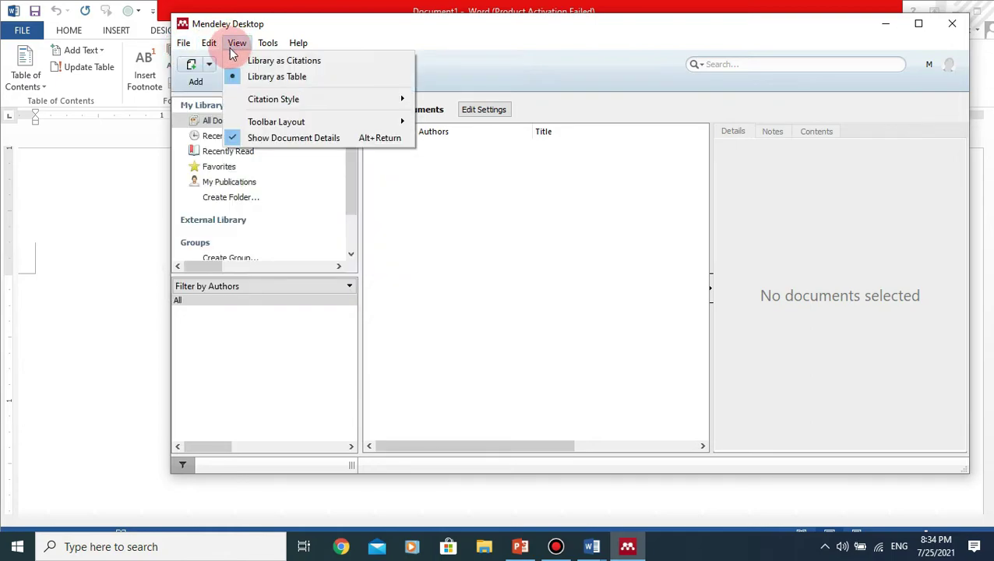
left_click(216, 61)
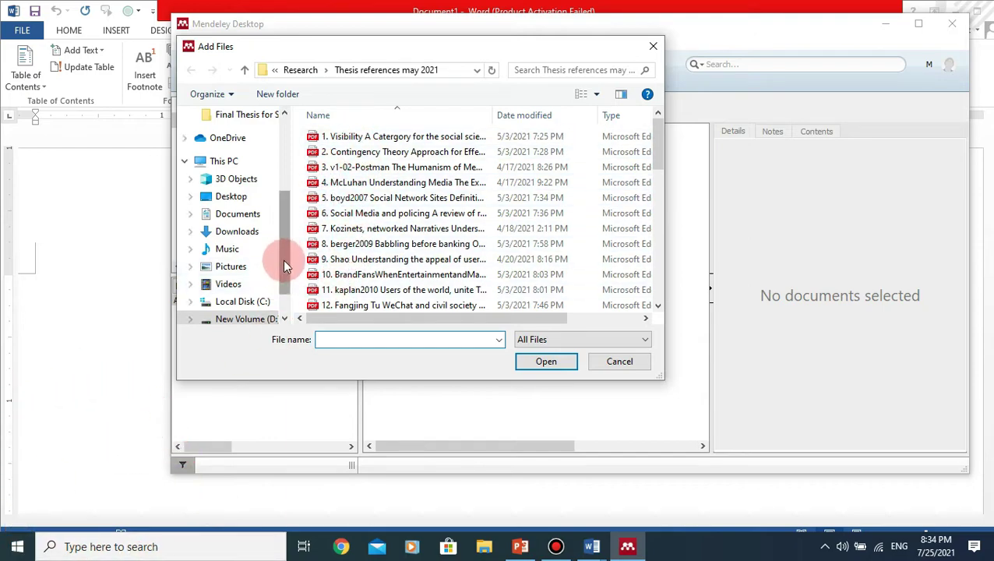
scroll(284, 255, "down", 1)
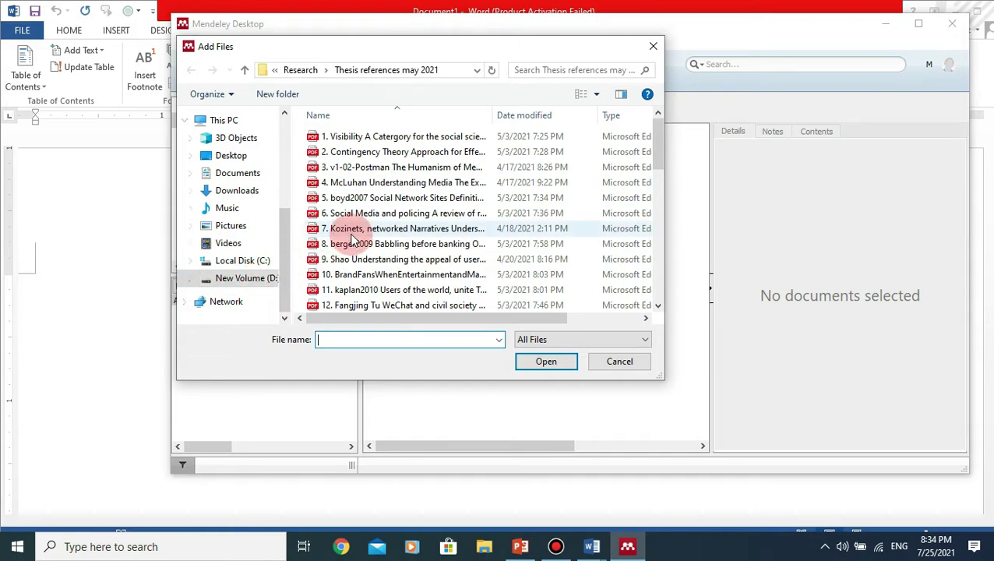
left_click(363, 144)
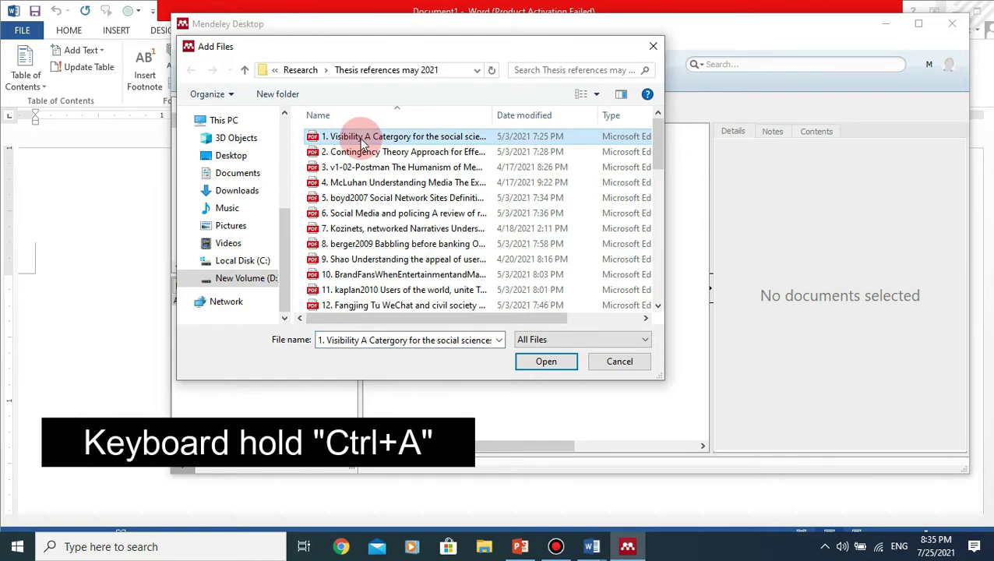
key("ctrl+a")
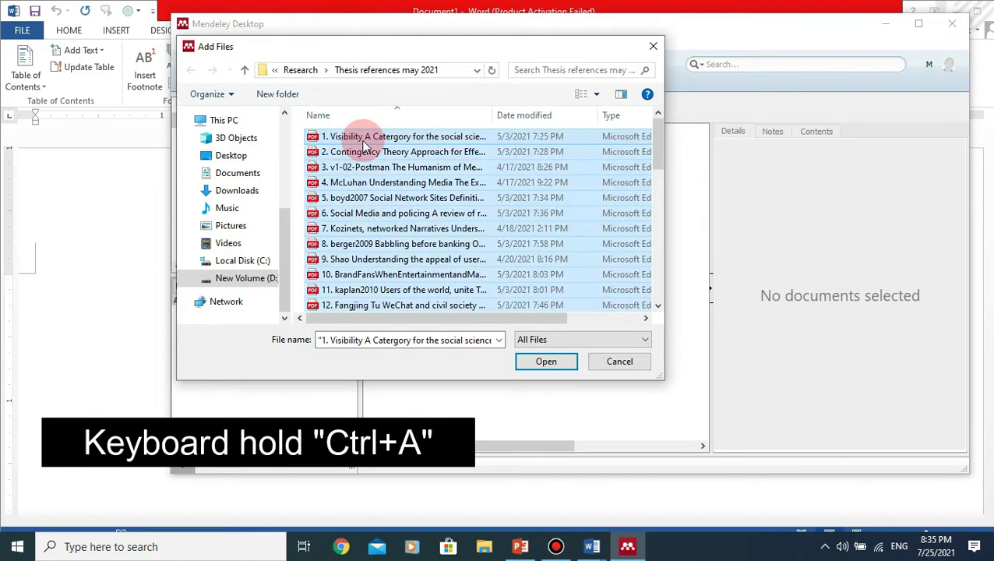
left_click(549, 364)
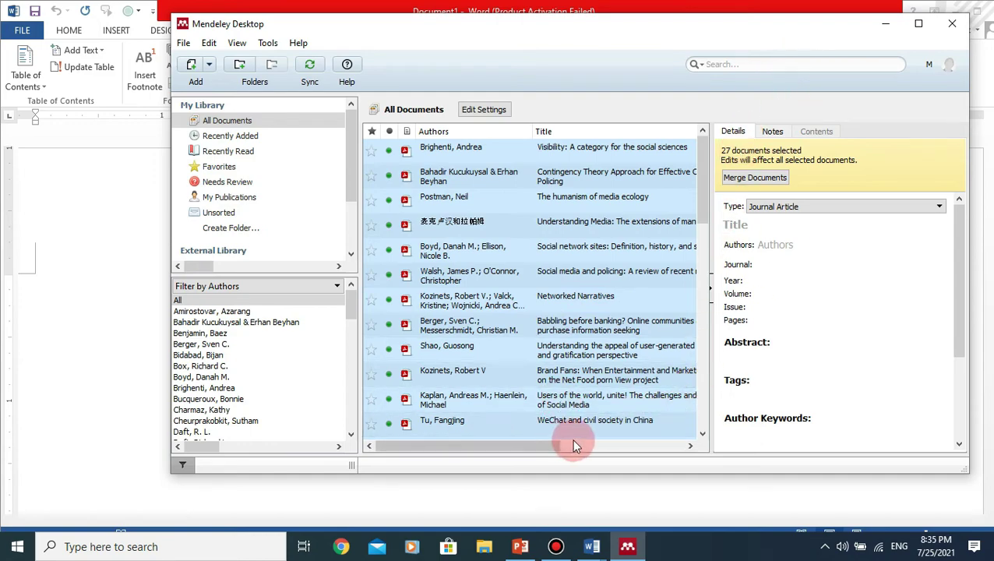
Step: Examine the authors, journal, year, issue and remaining details of "Contingency Theory Approach for Effective Community Policing"
left_click(455, 179)
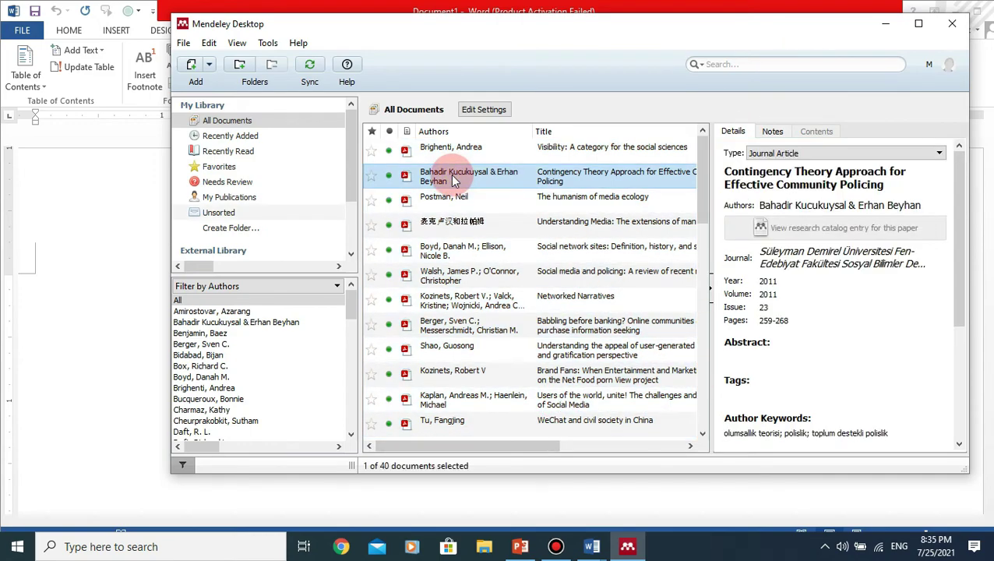
left_click(963, 268)
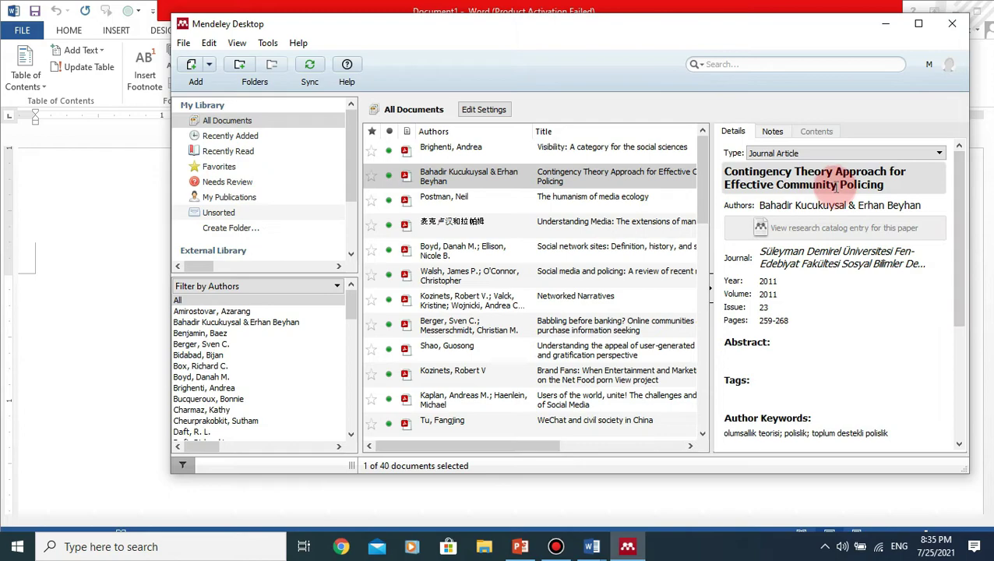
left_click(770, 206)
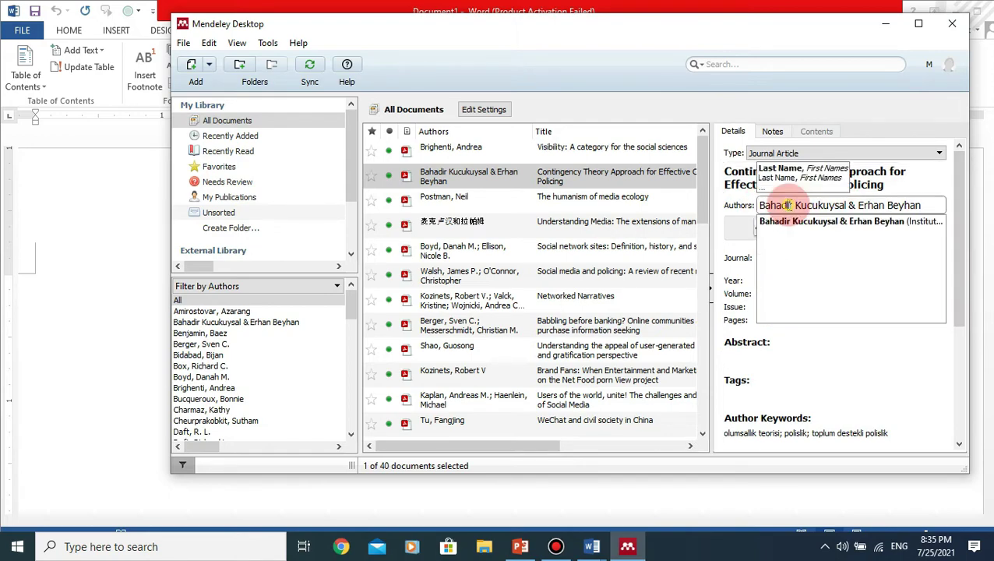
left_click(839, 367)
left_click(767, 263)
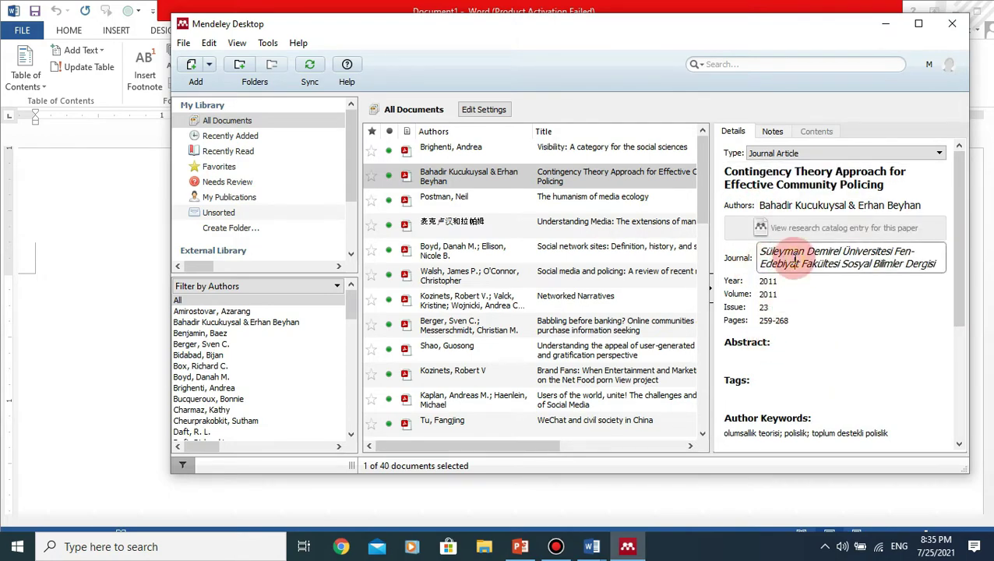
left_click(778, 282)
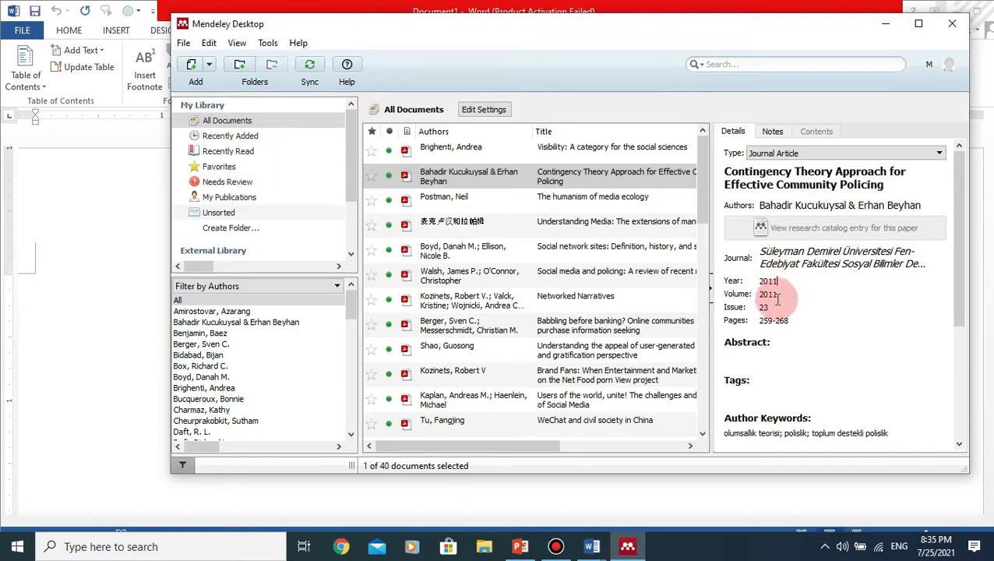
left_click(763, 307)
scroll(798, 328, "down", 3)
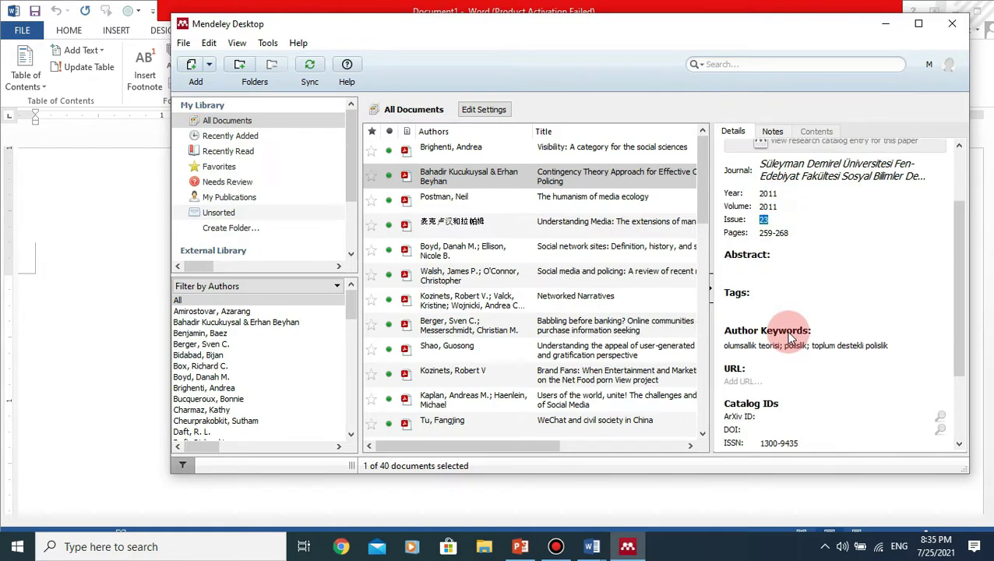
scroll(770, 276, "down", 2)
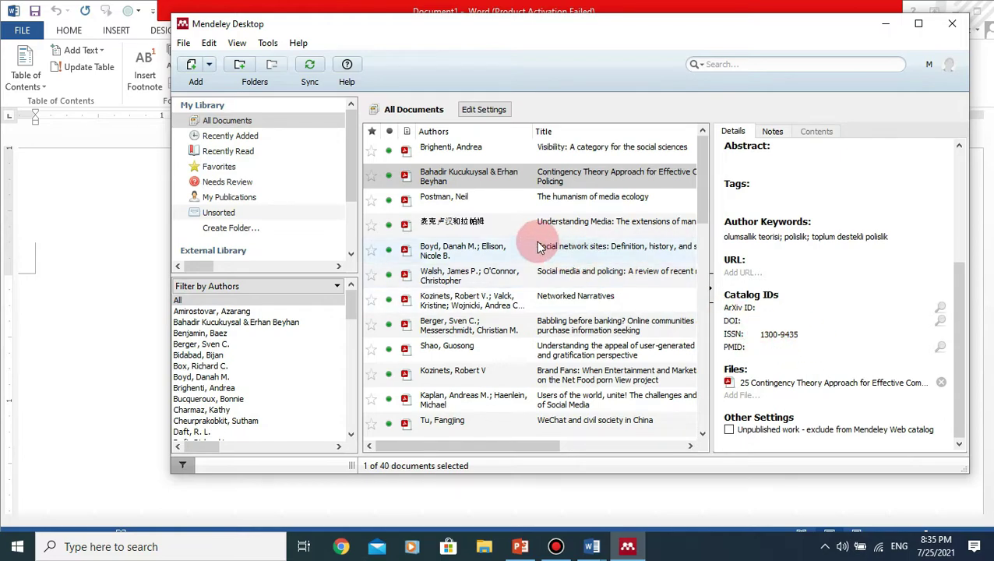
Step: Examine the details of other imported references, including "The humanism of media ecology" and "Governance as theory: five propositions"
left_click(461, 196)
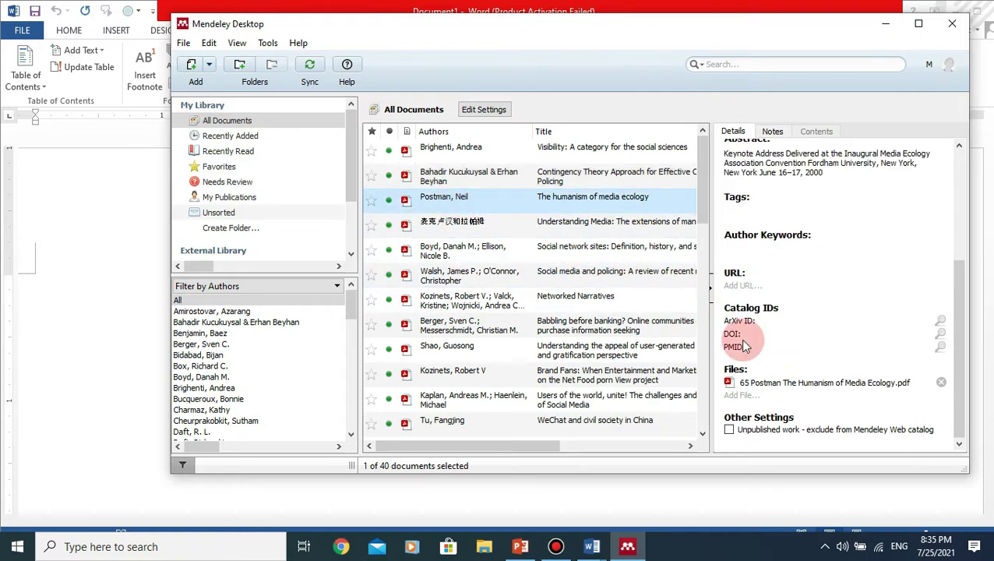
scroll(601, 313, "down", 5)
scroll(532, 272, "up", 1)
left_click(492, 233)
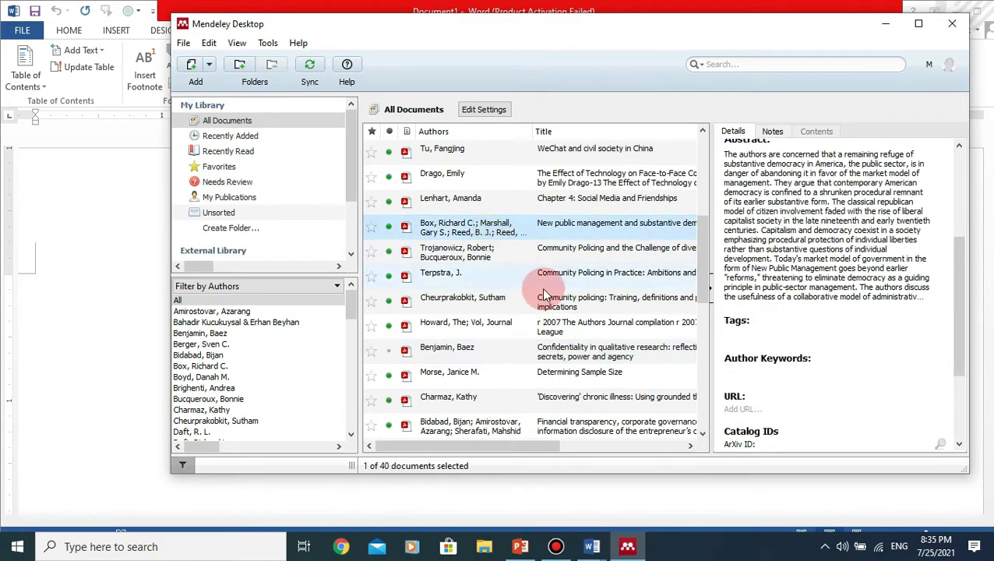
scroll(578, 313, "down", 3)
left_click(455, 268)
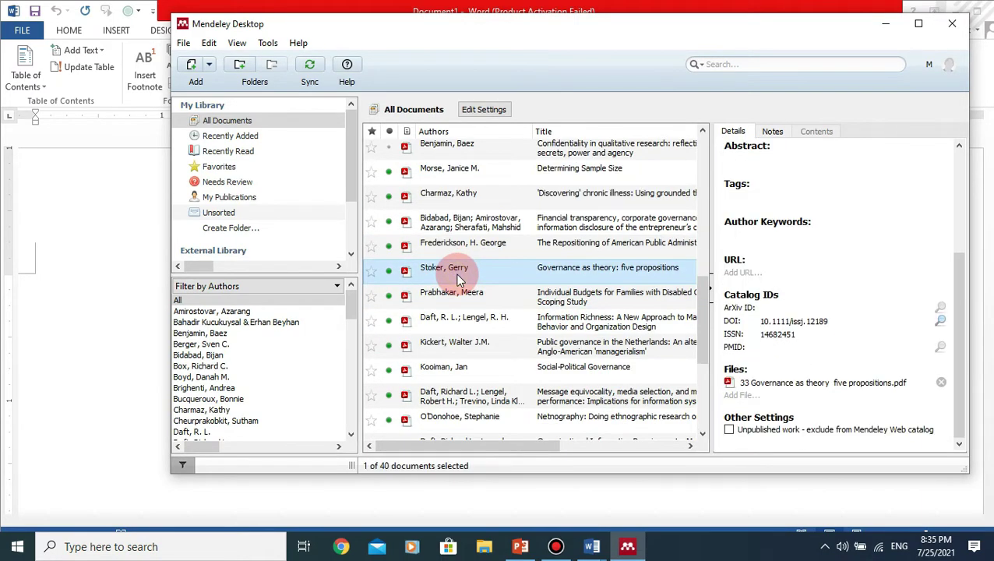
Step: Examine the bibliographic details of "Temporary crises and priority changes" and "The Impact of the New Web 2.0 Technologies", including year, volume, issue and pages
scroll(606, 313, "down", 3)
scroll(606, 313, "down", 2)
left_click(510, 310)
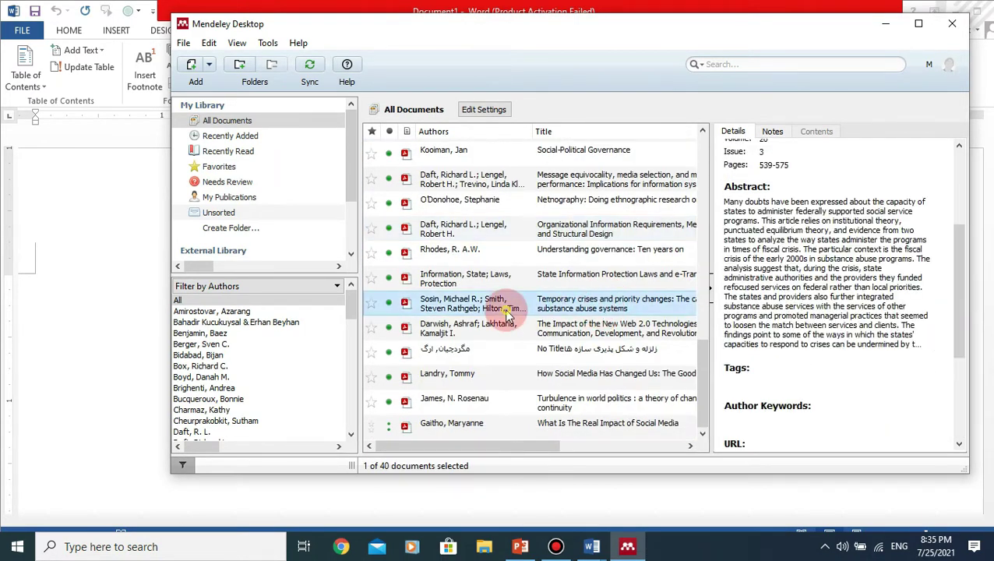
scroll(923, 298, "up", 5)
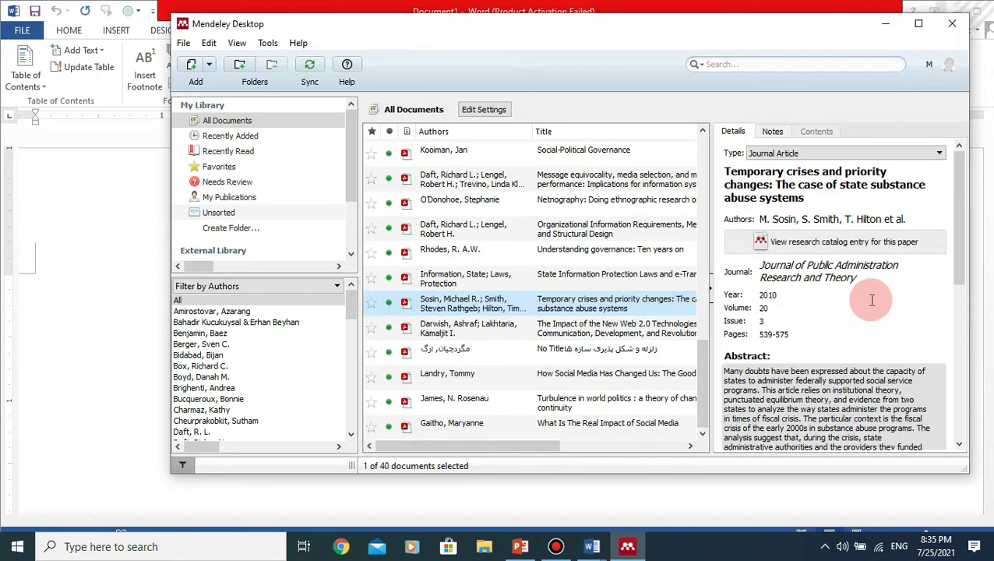
left_click(487, 323)
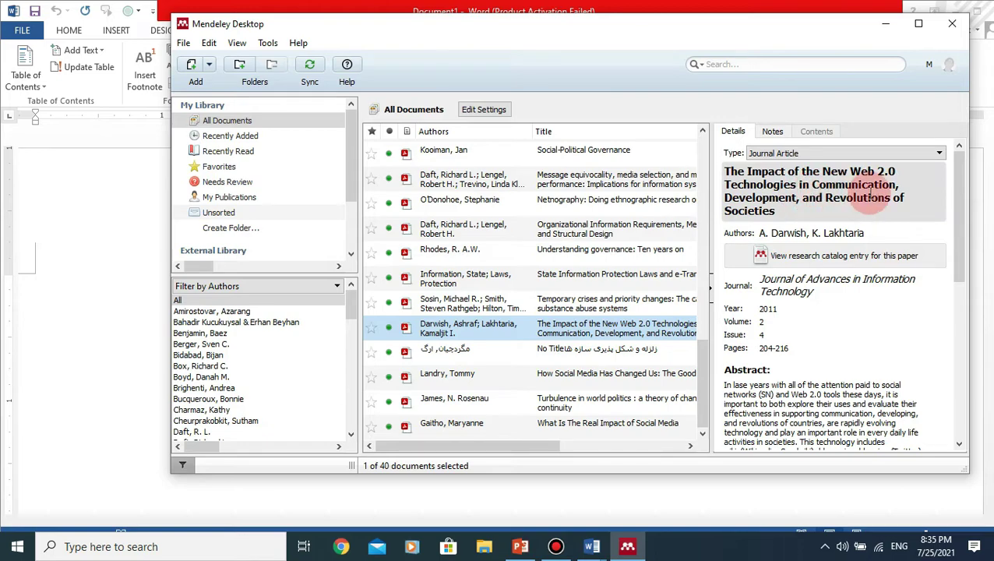
scroll(771, 249, "down", 1)
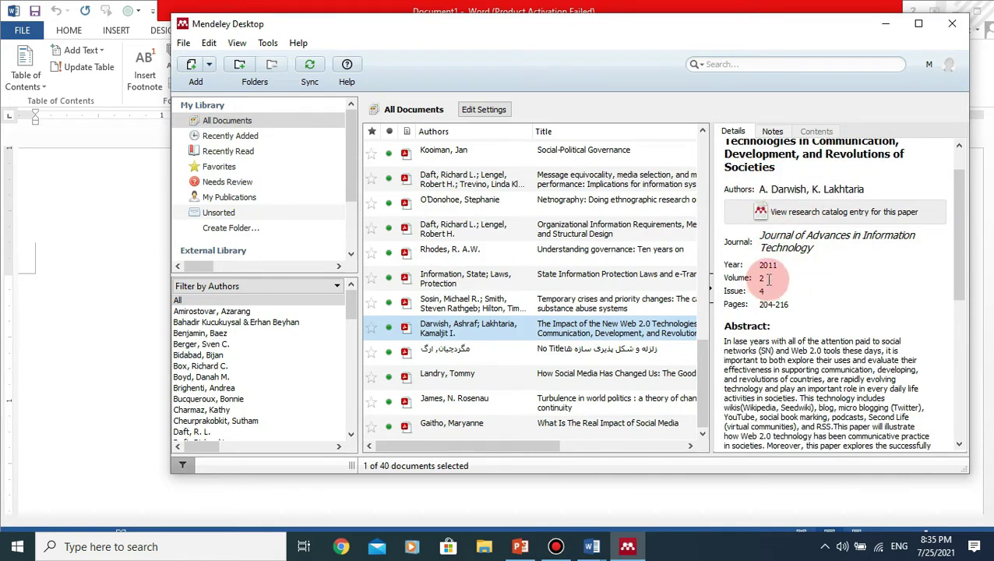
left_click(764, 280)
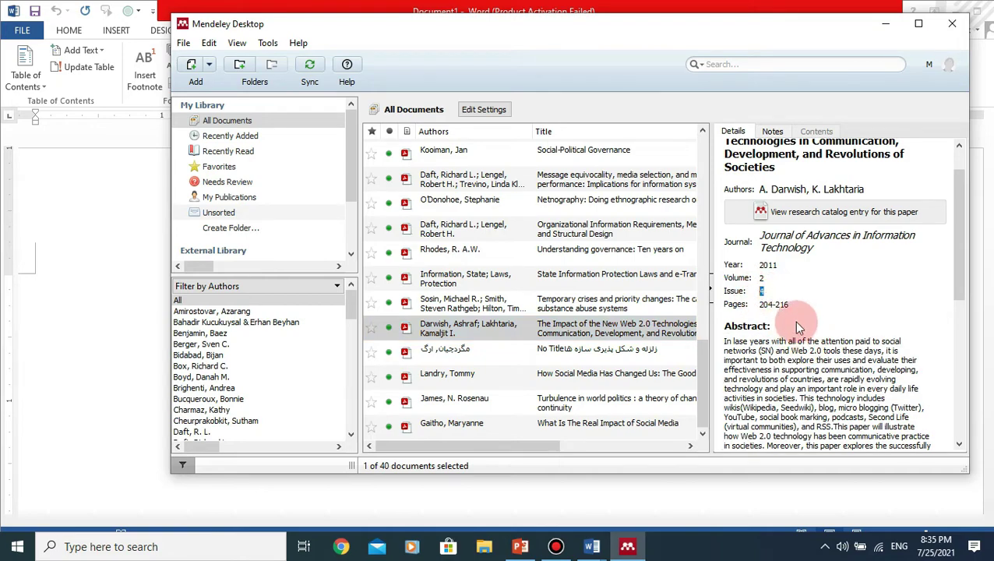
left_click(772, 304)
scroll(795, 334, "down", 8)
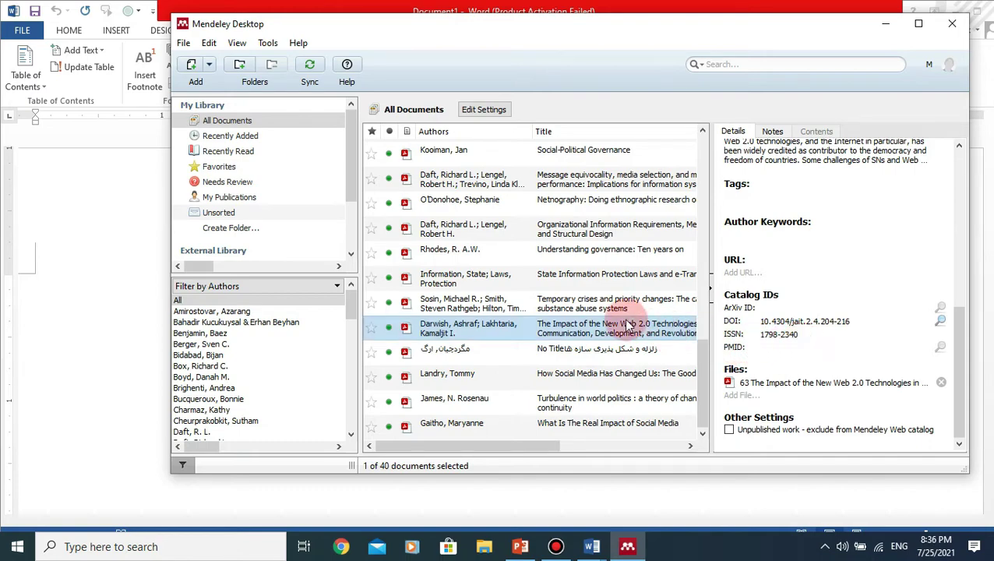
Step: Examine the authors, journal, year and other details of the "Networked Narratives" reference
scroll(644, 296, "up", 6)
scroll(644, 297, "up", 3)
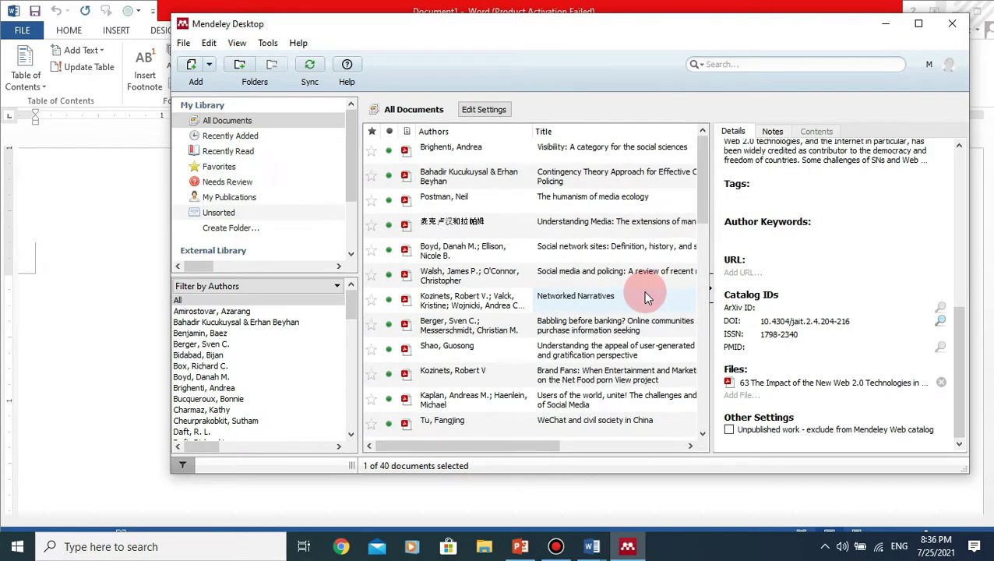
left_click(467, 301)
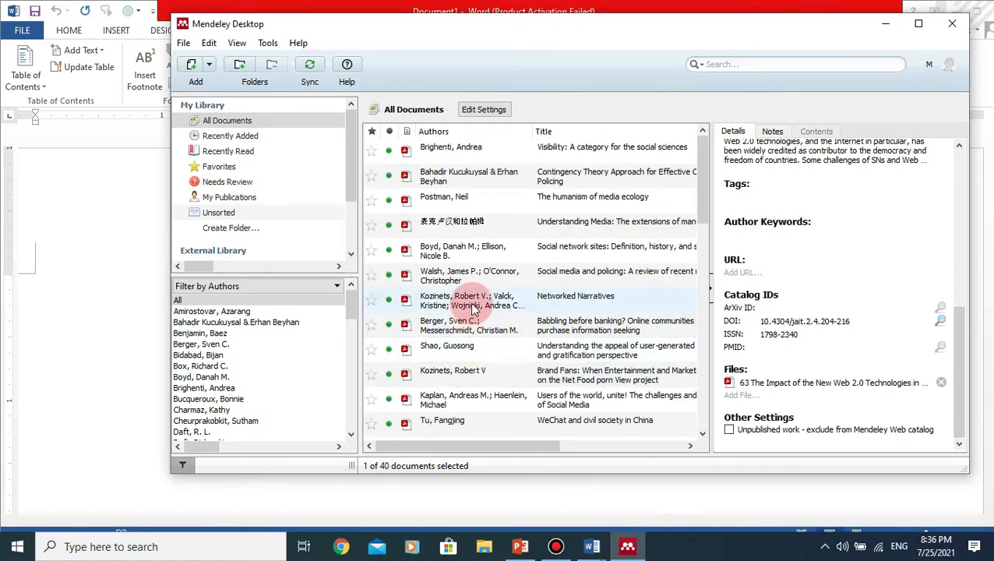
scroll(771, 288, "up", 5)
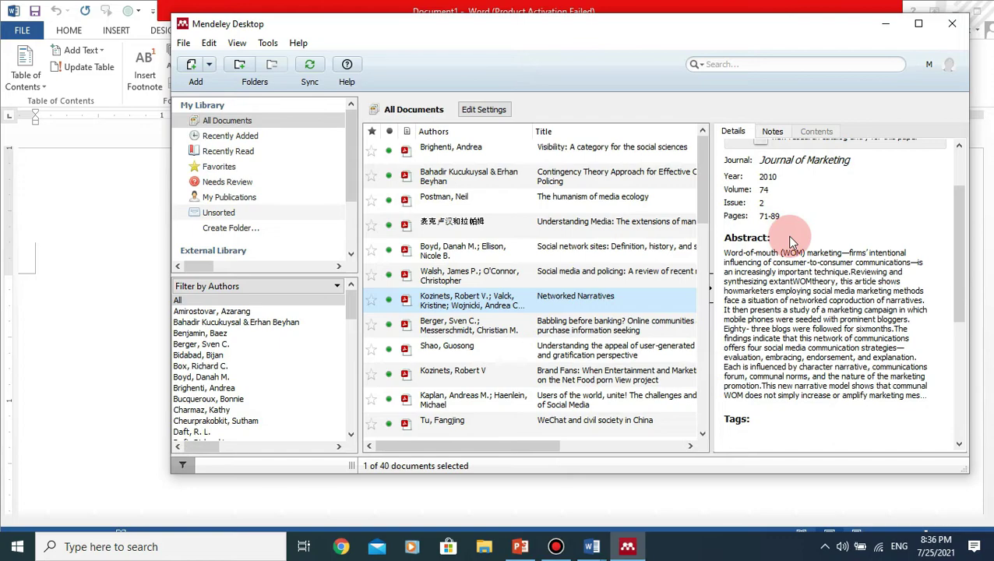
scroll(783, 234, "up", 3)
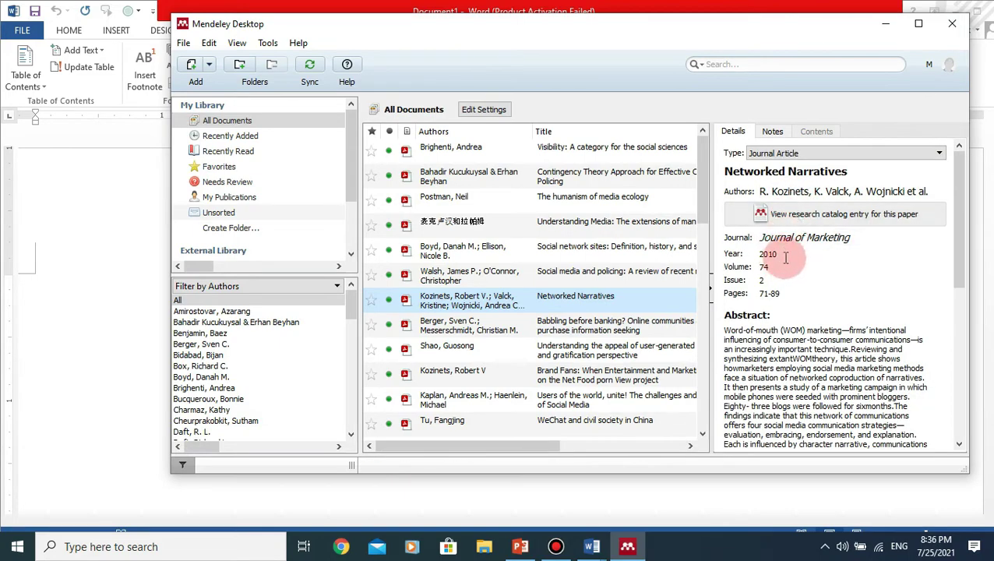
left_click(777, 255)
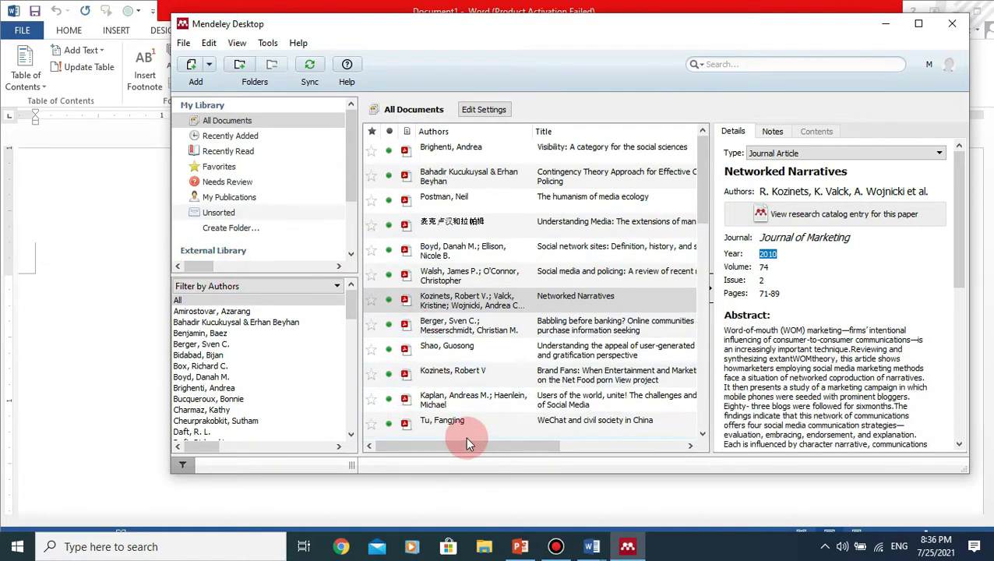
Step: Switch to Document2 in Word and review the three existing author-year citations in its two paragraphs
mouse_move(595, 555)
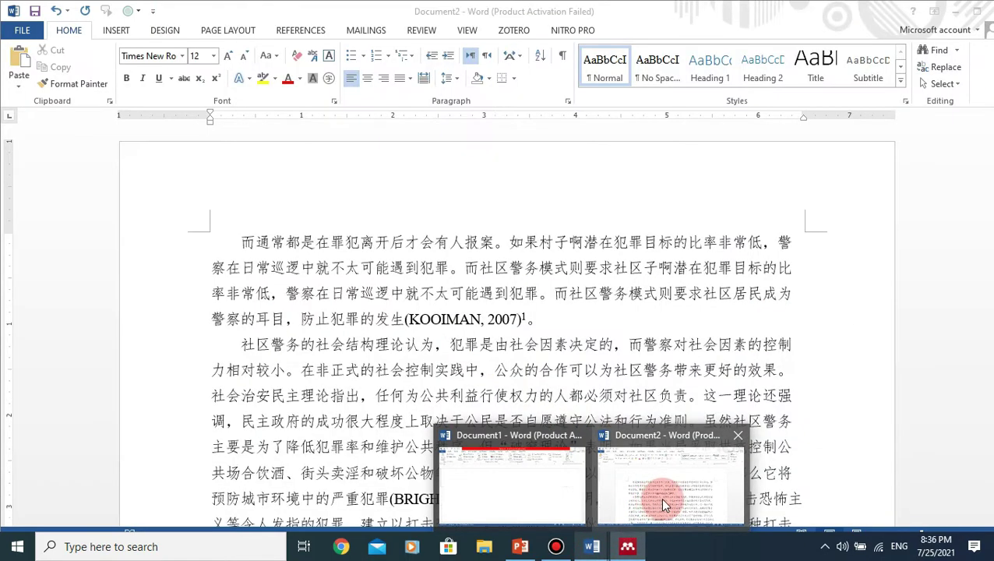
left_click(661, 498)
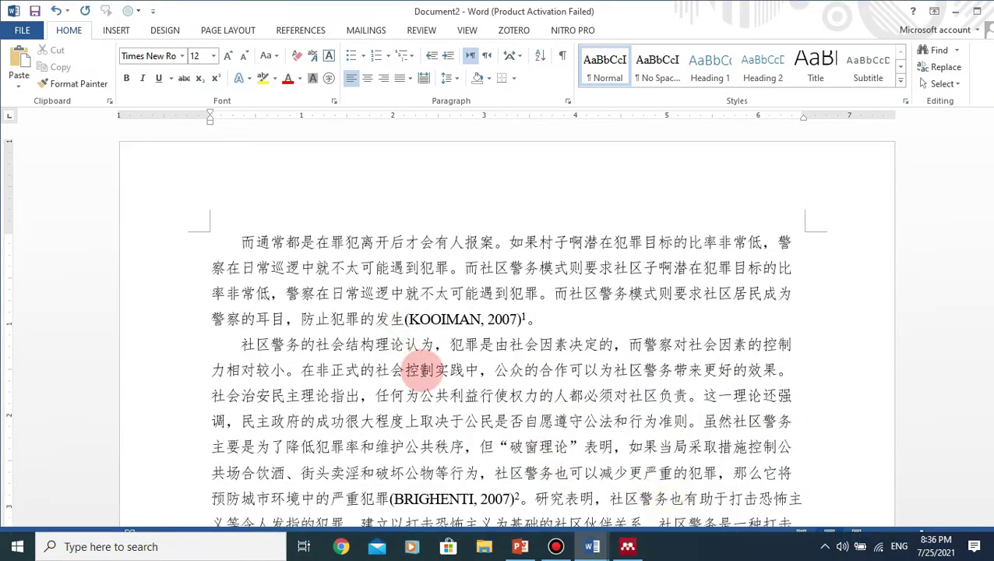
scroll(452, 257, "down", 3)
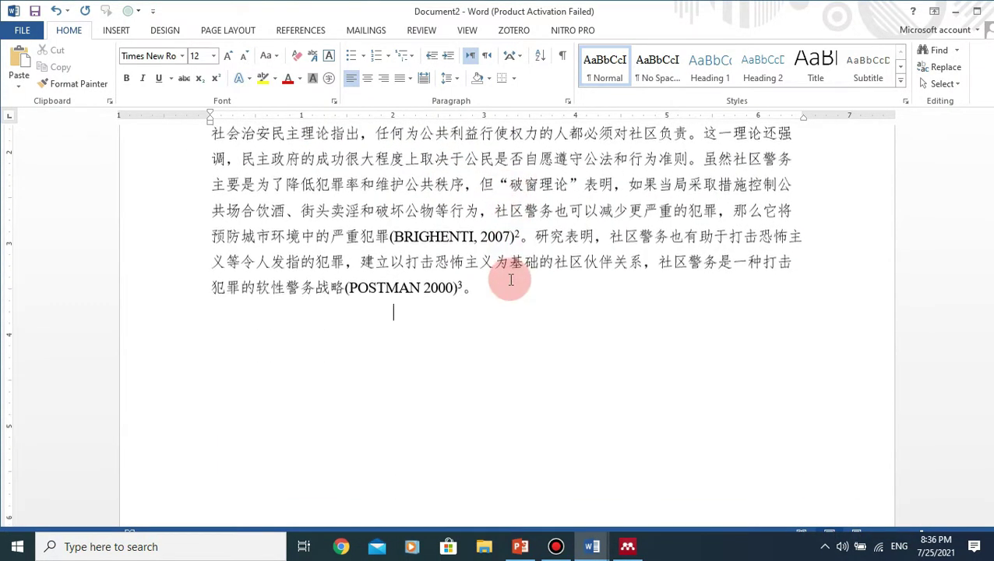
scroll(476, 311, "up", 1)
scroll(477, 311, "up", 1)
left_click_drag(405, 231, 517, 231)
left_click_drag(389, 411, 515, 411)
left_click_drag(351, 464, 453, 466)
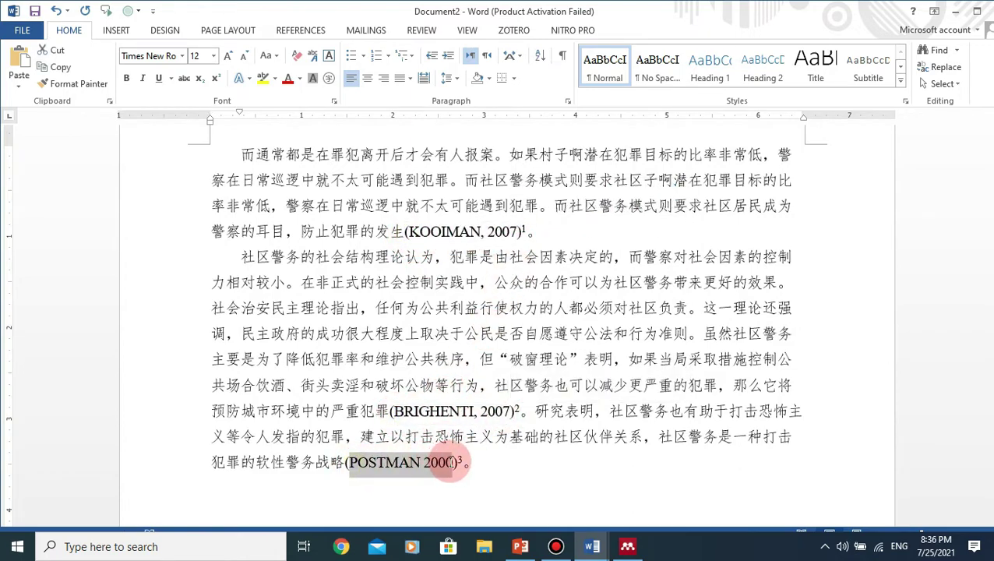
scroll(482, 275, "down", 1)
scroll(485, 274, "up", 1)
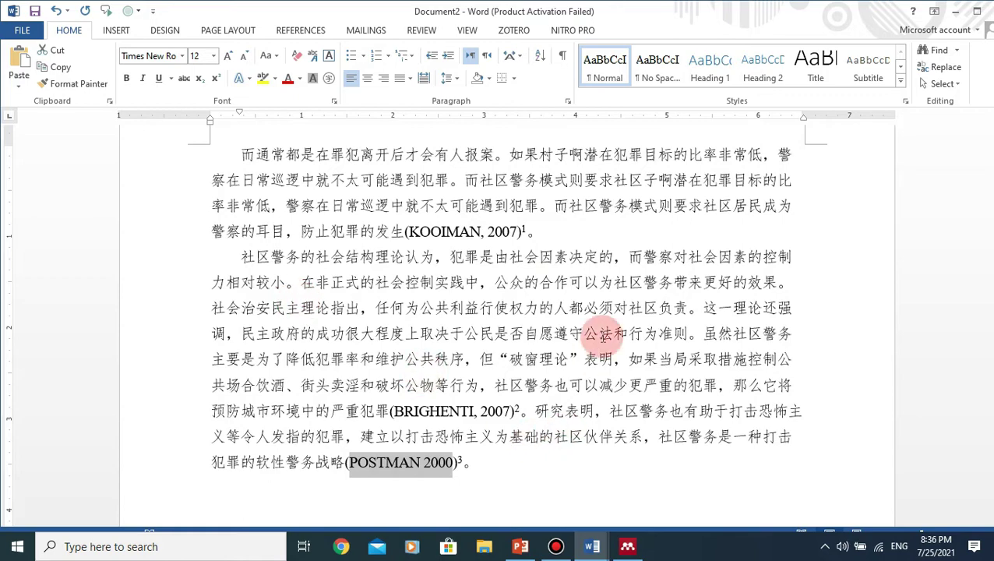
Step: Insert a Mendeley citation for "Social-Political Governance" (2007) at the end of the first paragraph
left_click(537, 236)
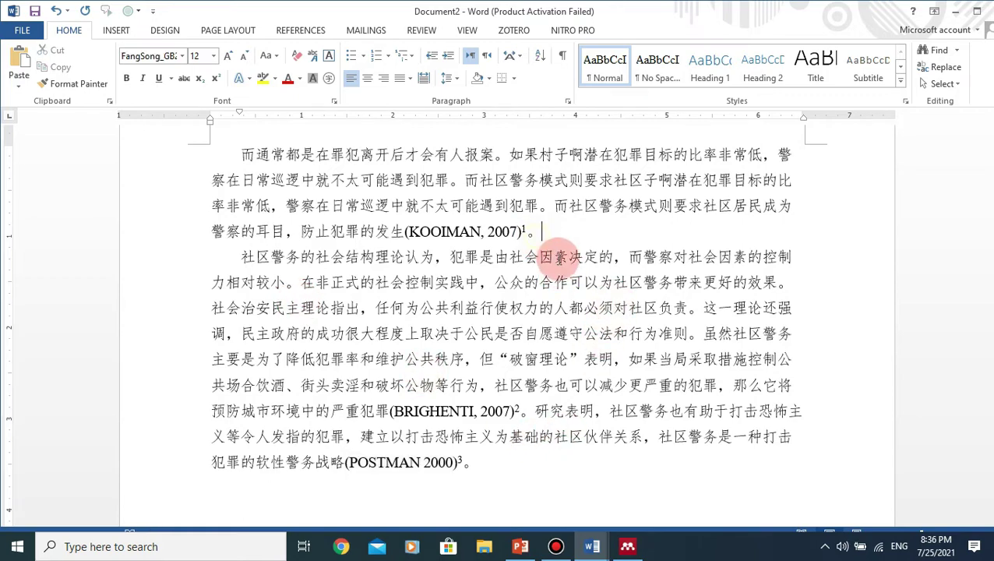
left_click(299, 30)
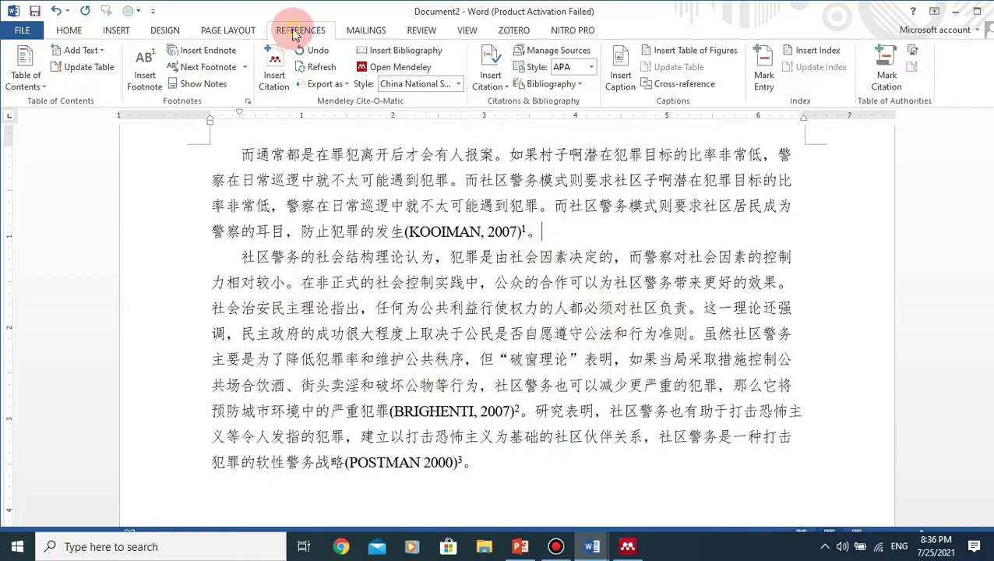
left_click(277, 83)
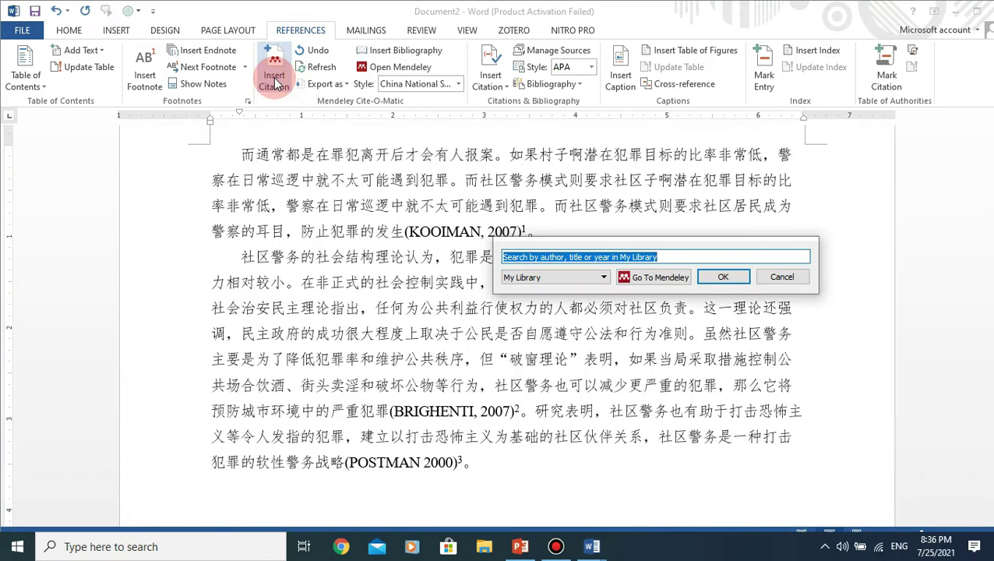
left_click_drag(543, 245, 634, 236)
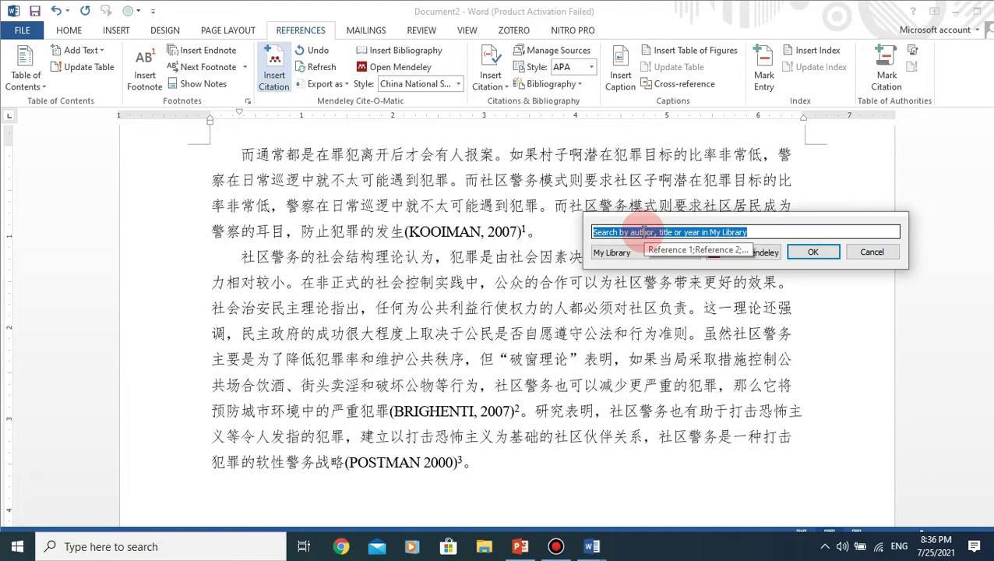
type("koo")
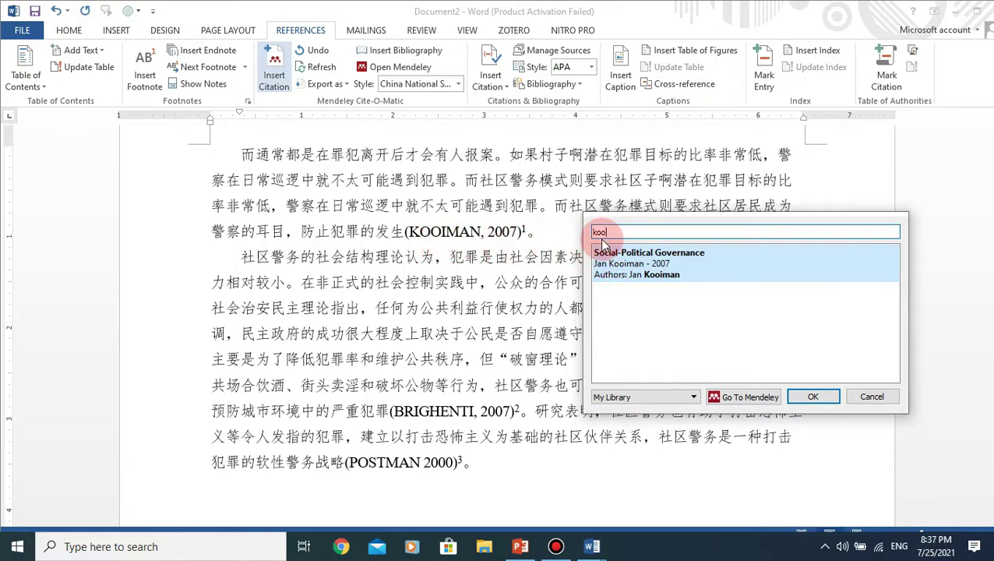
left_click(645, 270)
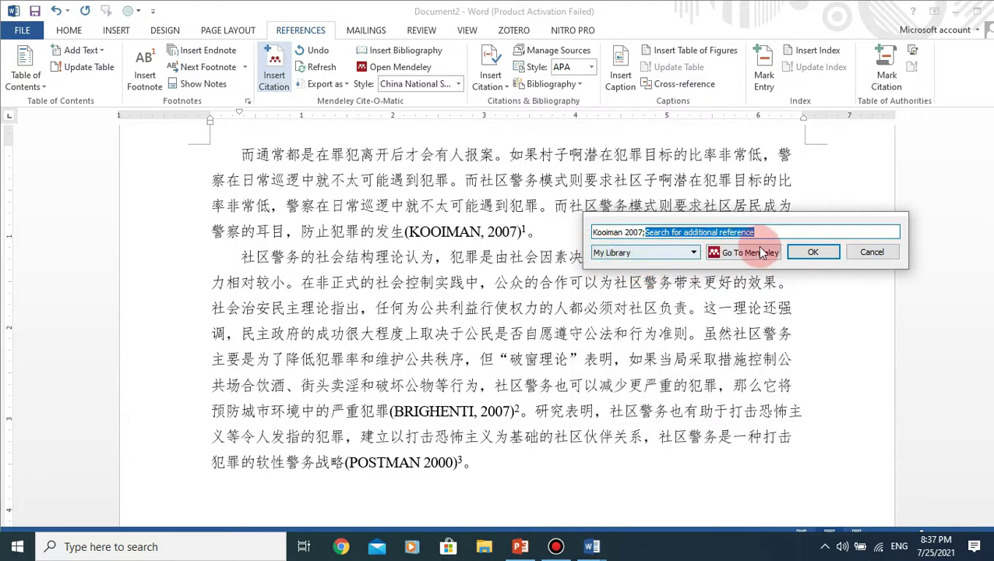
left_click(806, 253)
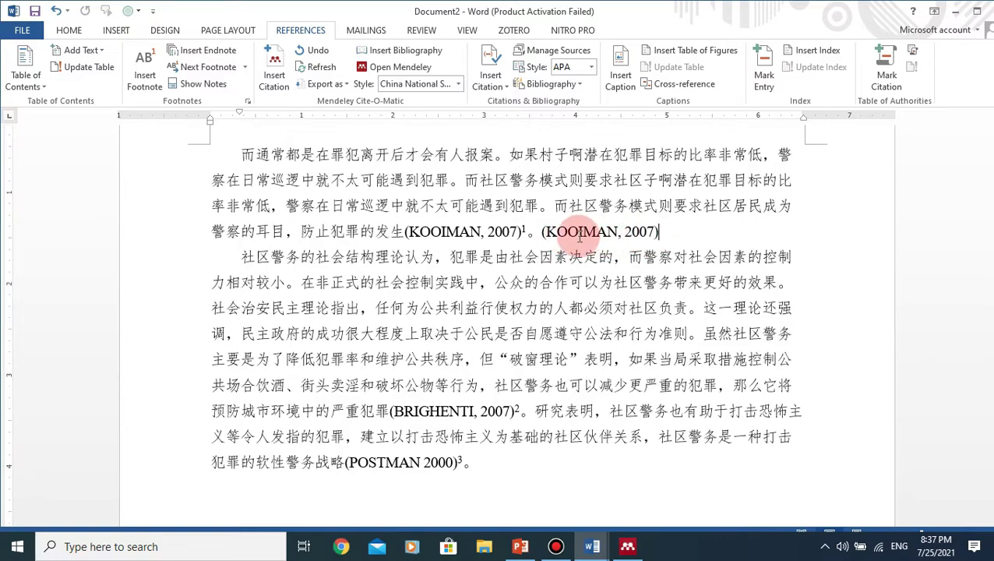
Step: Insert a Mendeley citation for "Visibility: A category for the social sciences" (2007) after the sentence with footnote mark 2
scroll(584, 234, "down", 3)
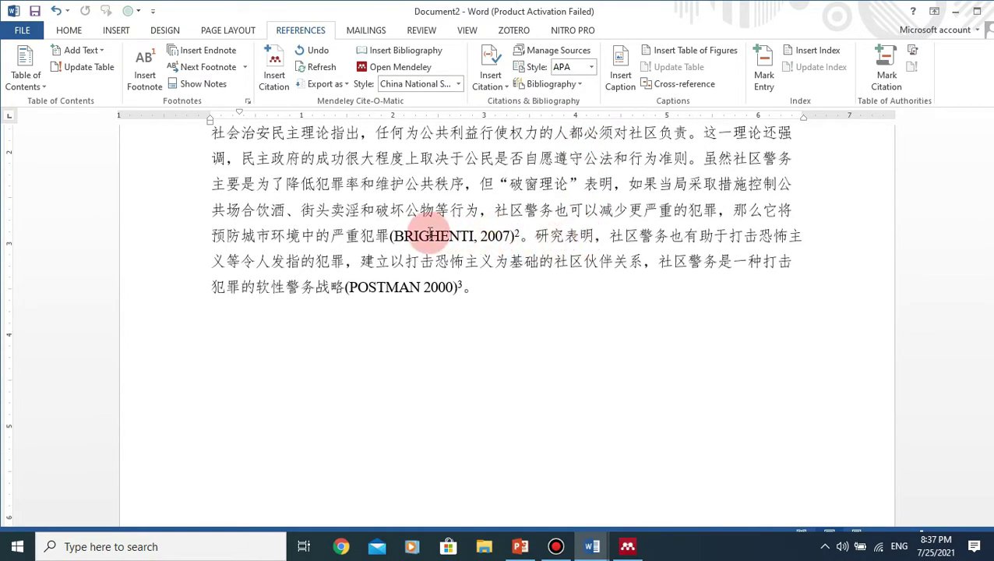
left_click(529, 235)
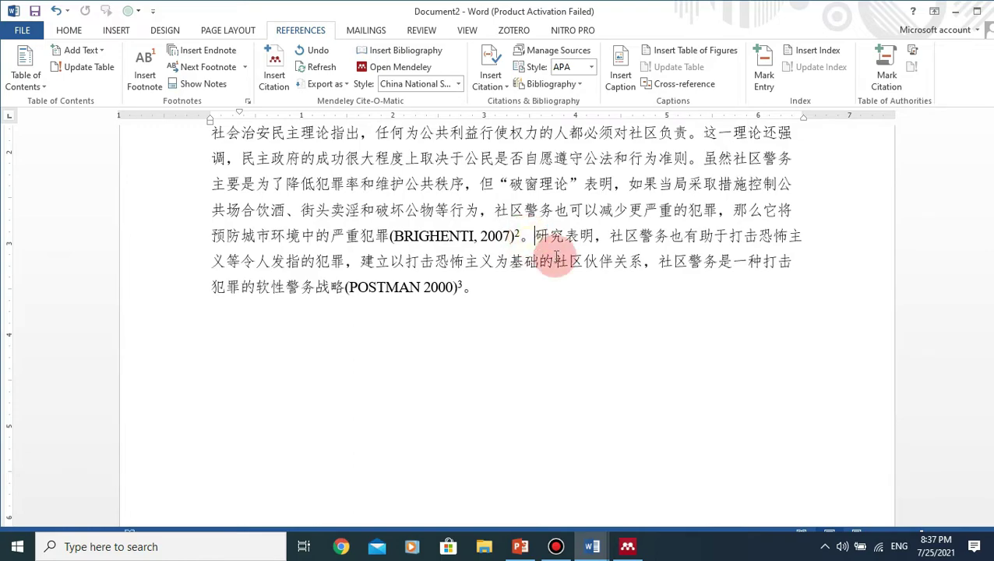
left_click(276, 74)
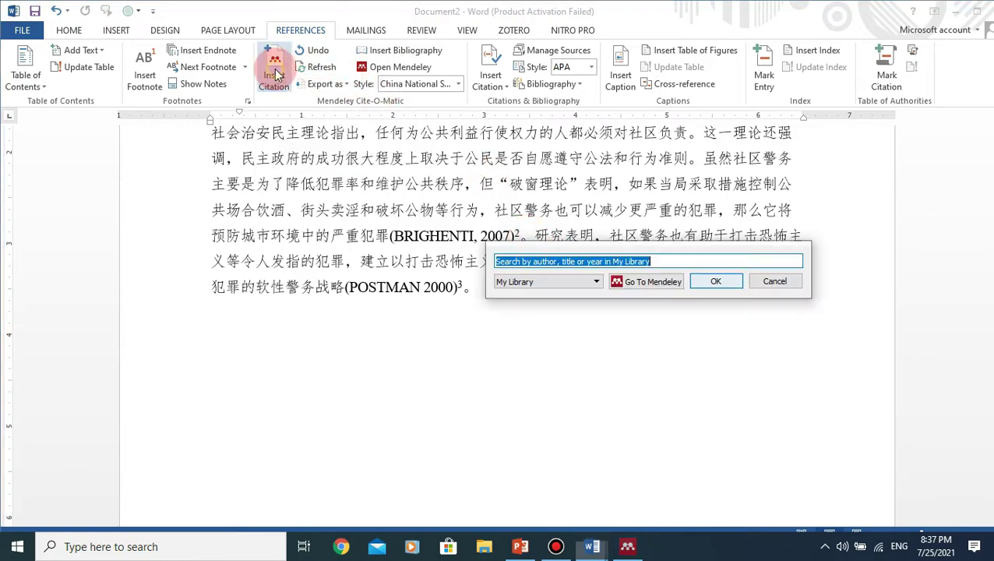
type("b")
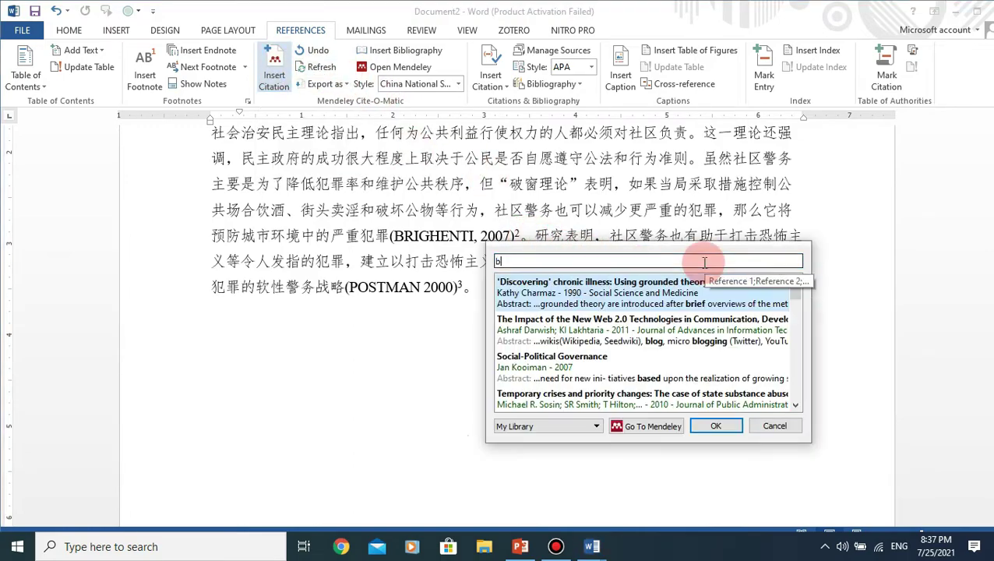
type("ri")
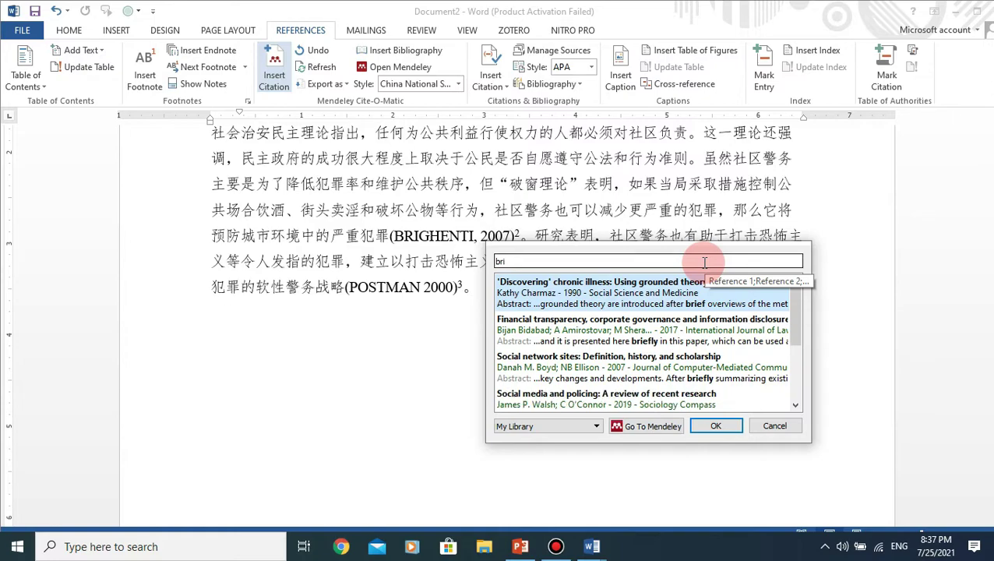
type("g")
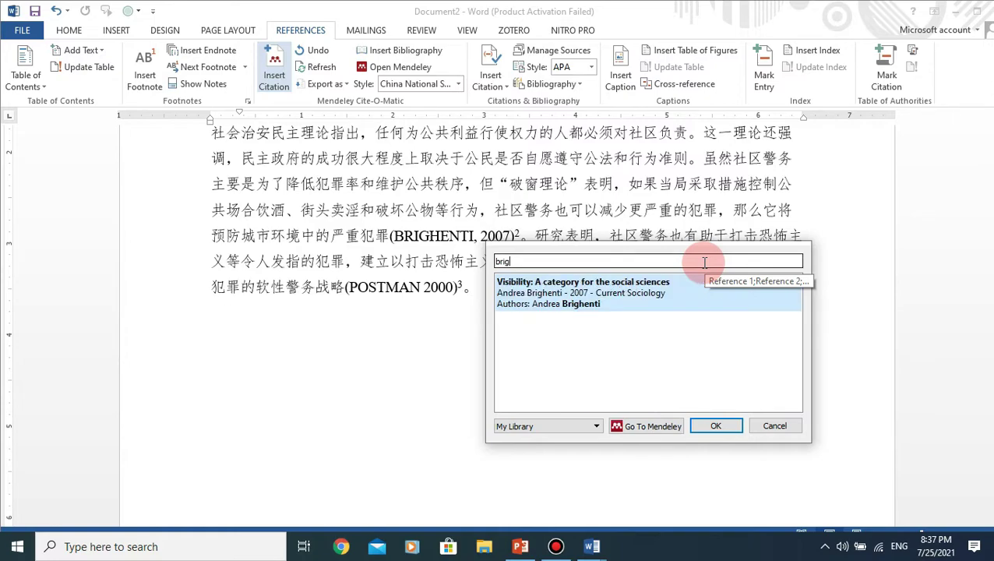
left_click(534, 303)
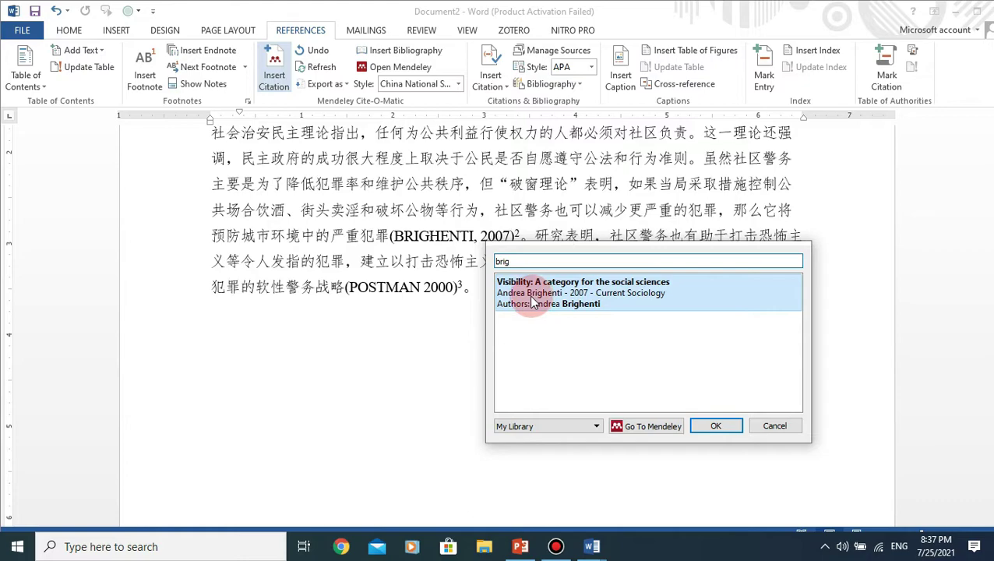
left_click(532, 300)
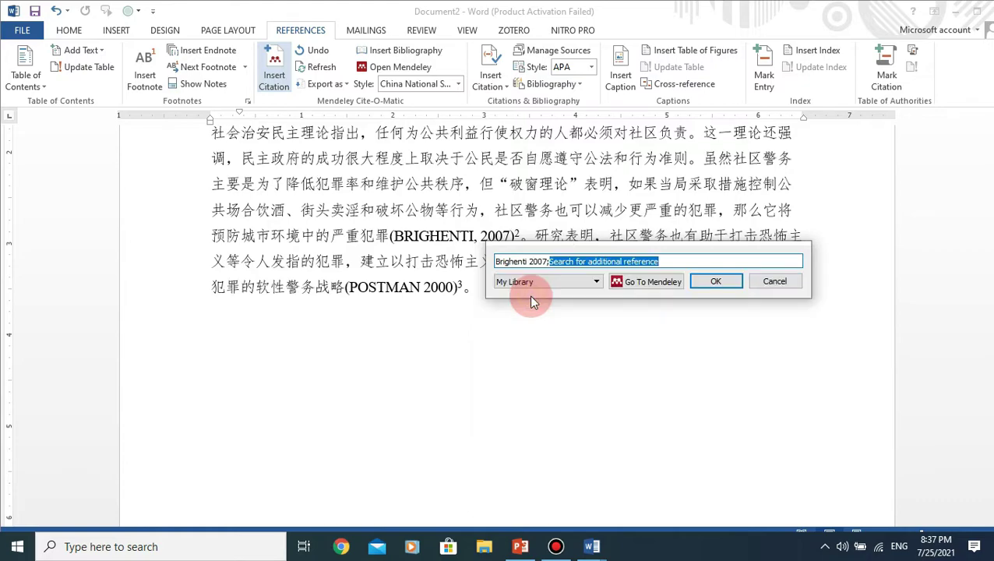
left_click(715, 282)
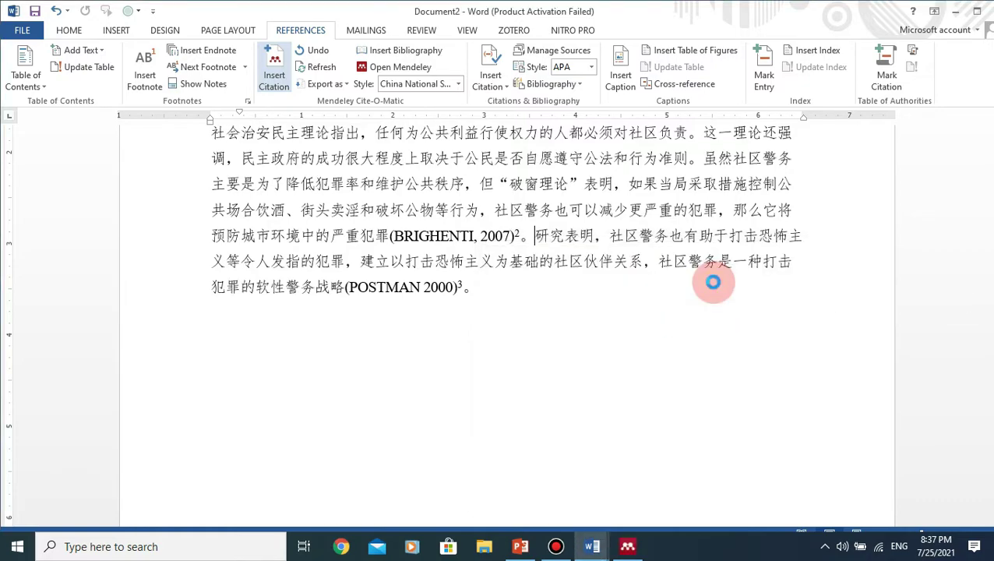
Step: Insert a Mendeley citation for "The humanism of media ecology" (2000) right after footnote mark 3 in the second paragraph
scroll(619, 242, "down", 1)
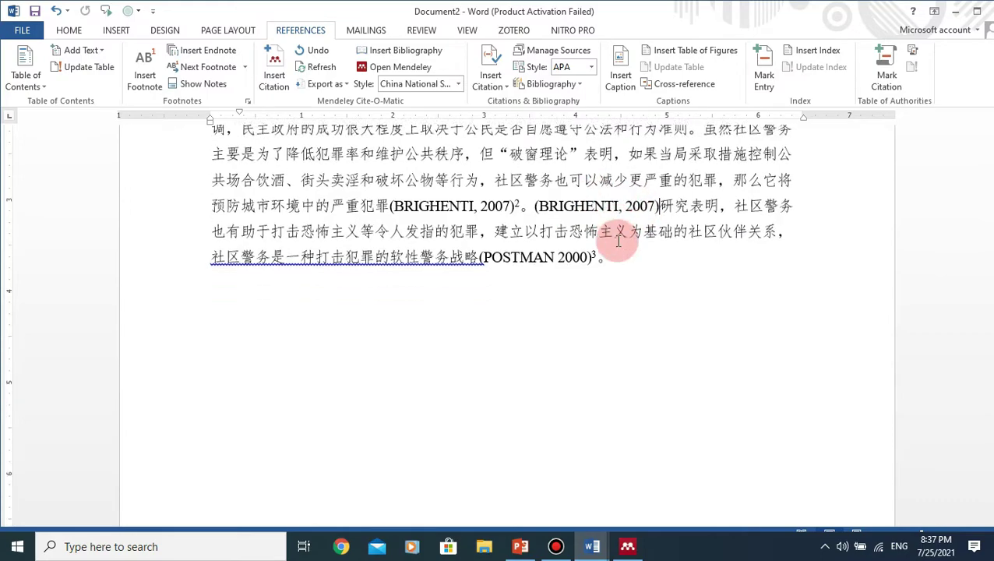
scroll(619, 242, "down", 2)
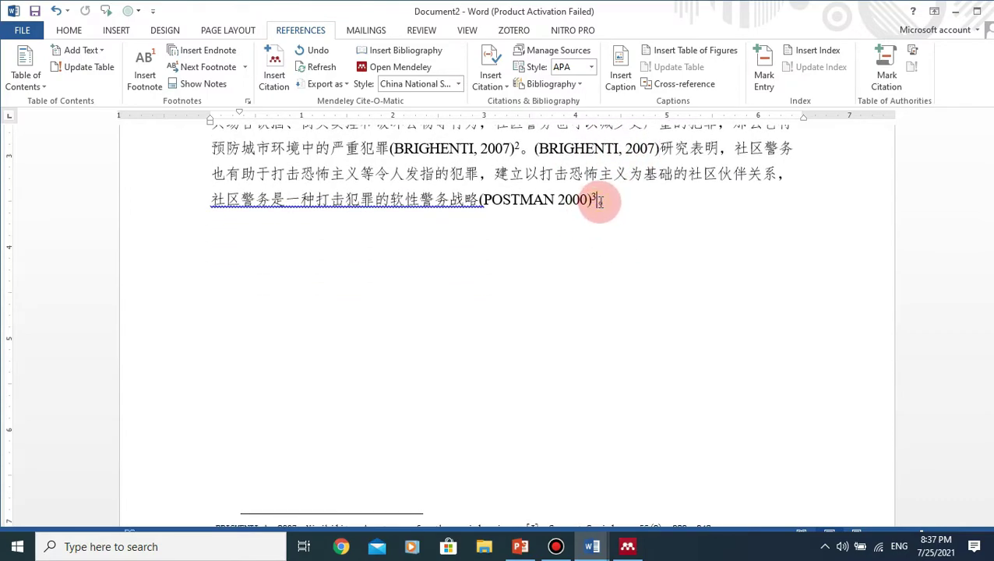
left_click(275, 83)
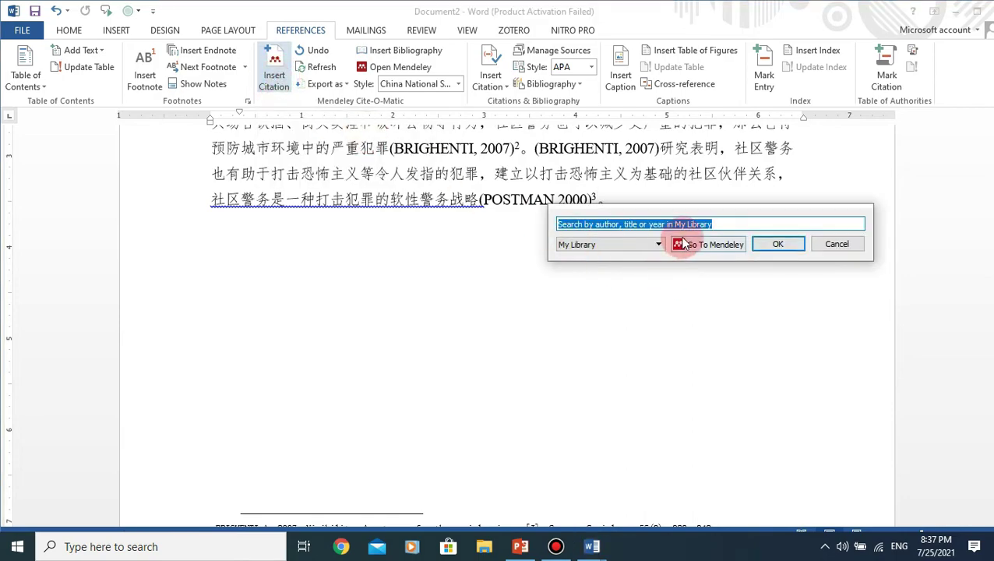
type("po")
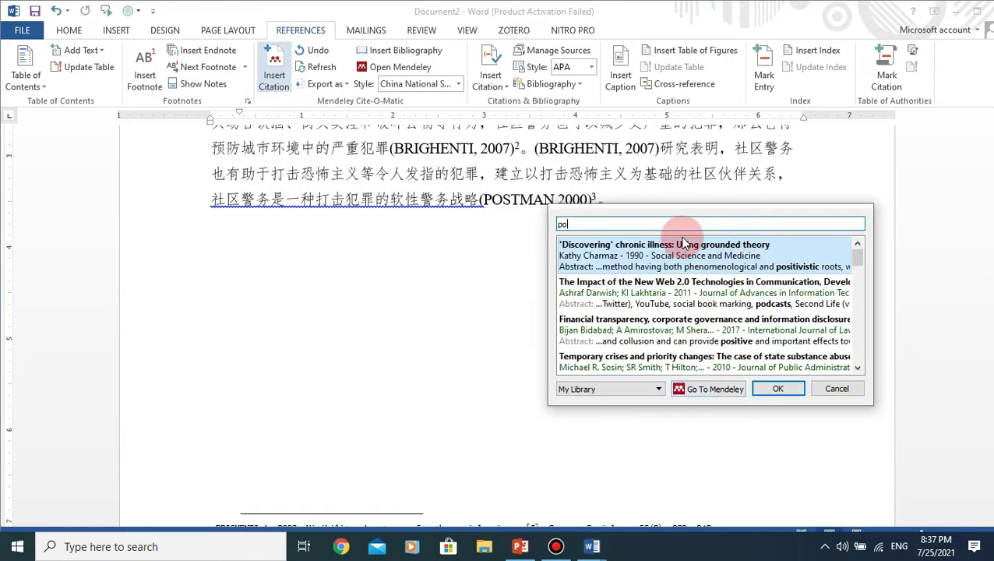
type("st")
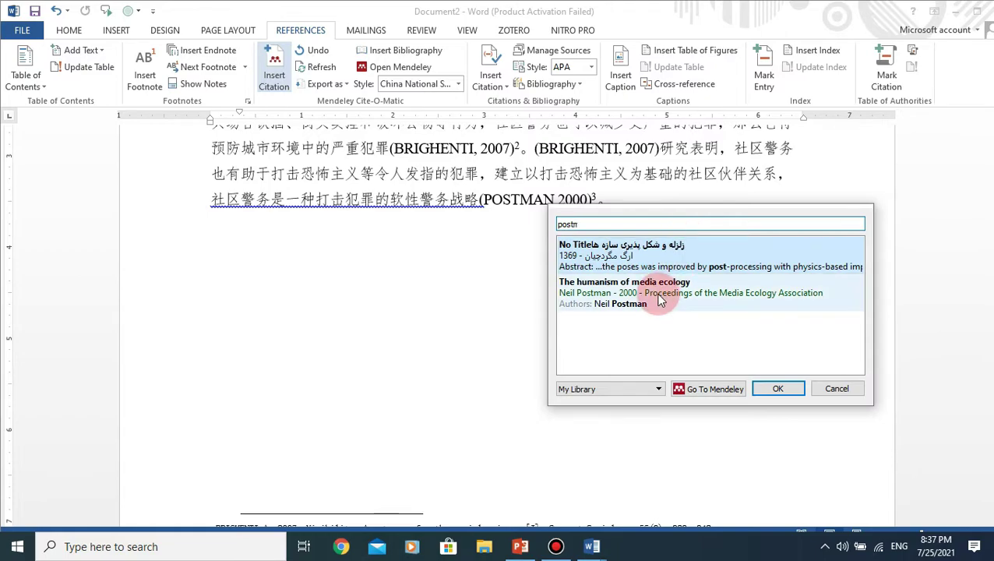
type("m")
left_click(653, 267)
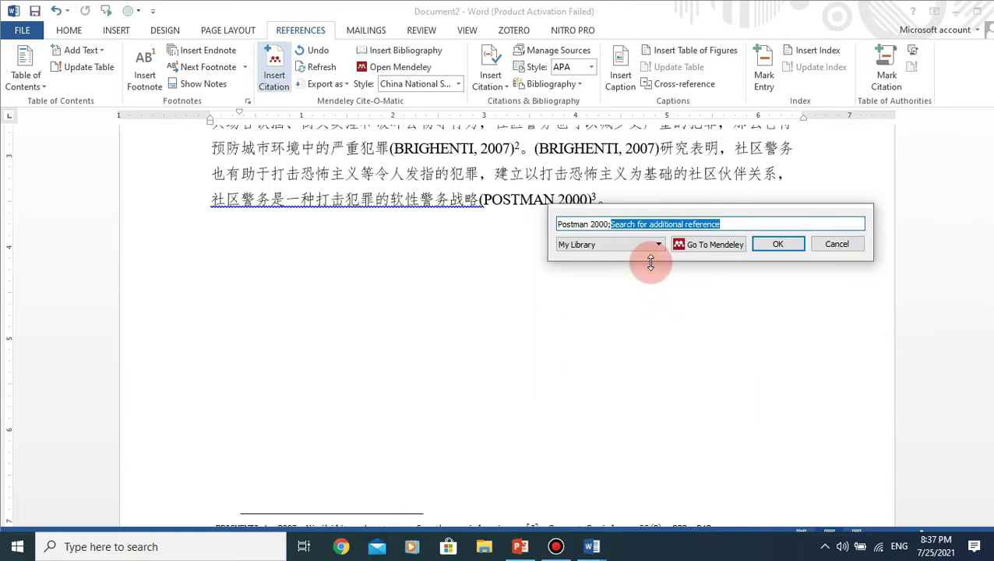
left_click(779, 244)
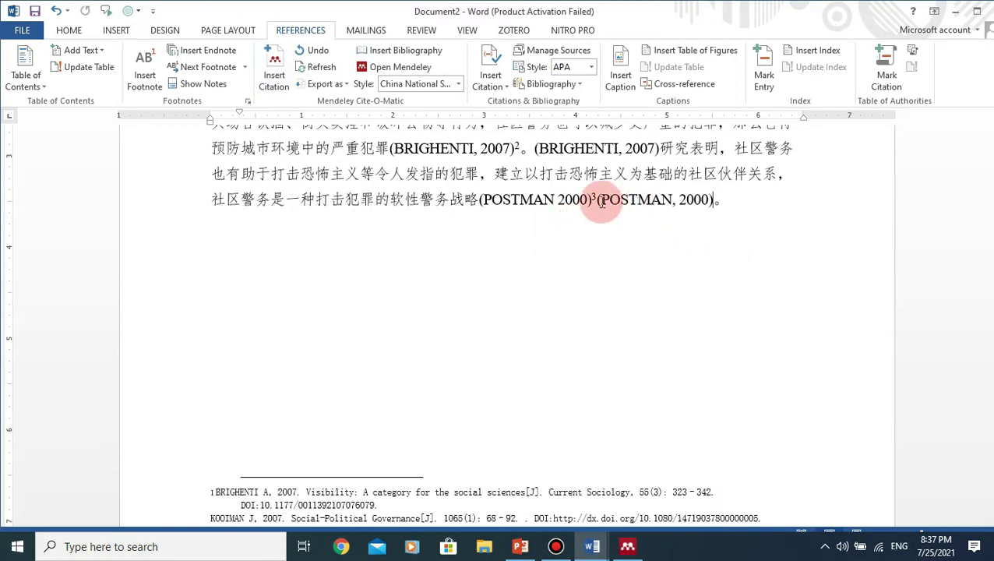
Step: Review the reference entries in the first page's footnotes and the author-year citations in the body text
scroll(616, 199, "down", 5)
scroll(373, 262, "down", 5)
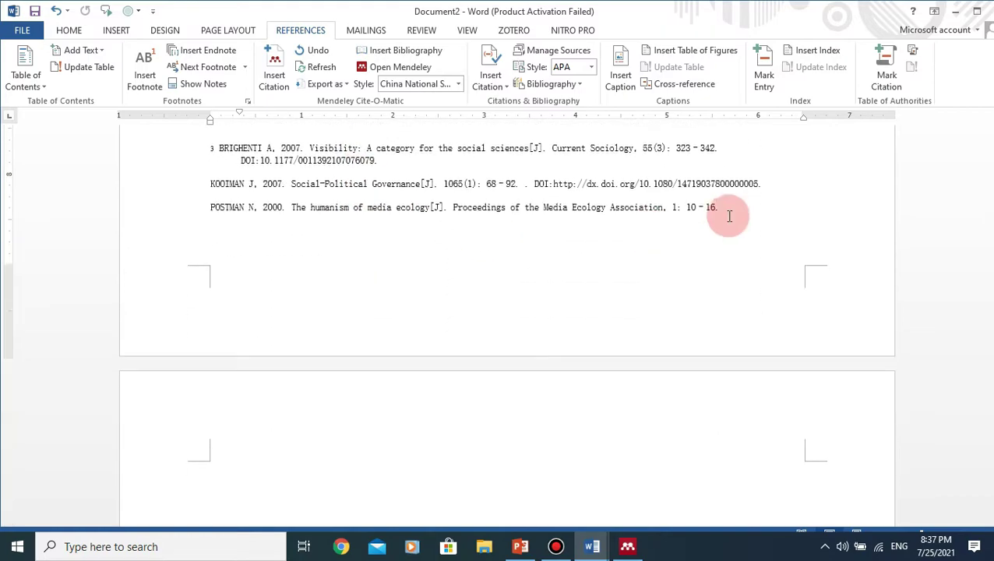
left_click_drag(725, 211, 218, 165)
scroll(189, 226, "up", 3)
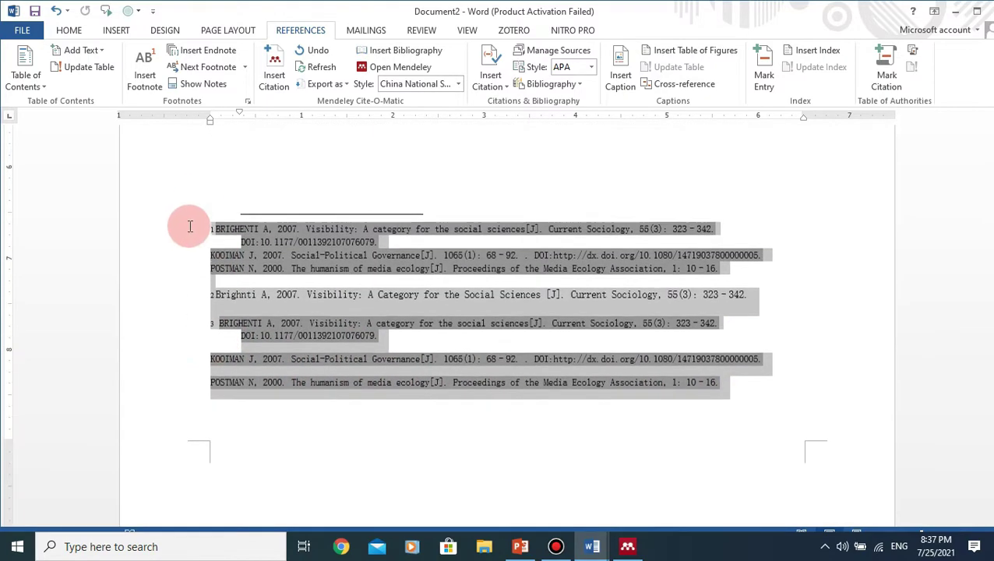
scroll(388, 211, "down", 7)
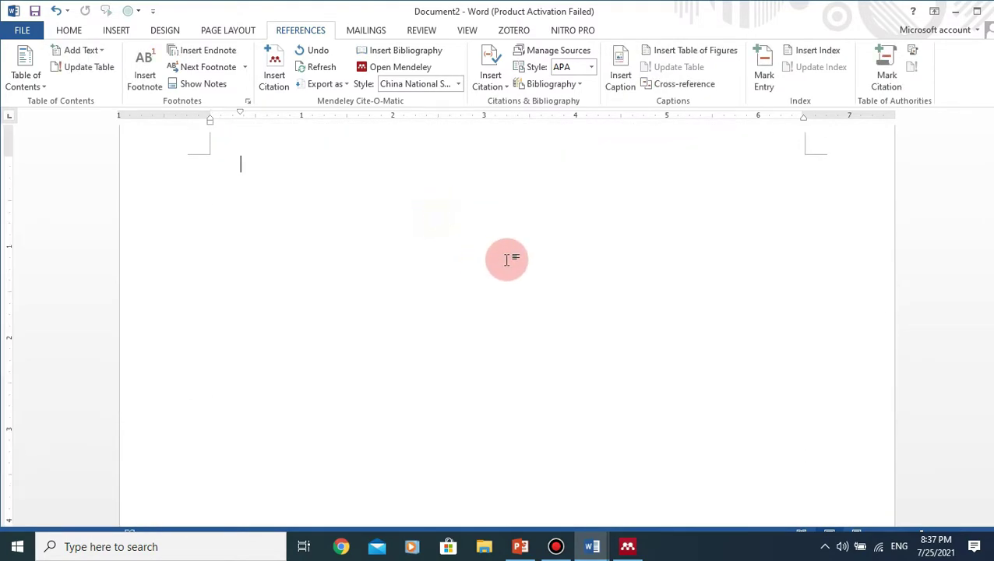
scroll(507, 260, "up", 10)
scroll(508, 259, "up", 5)
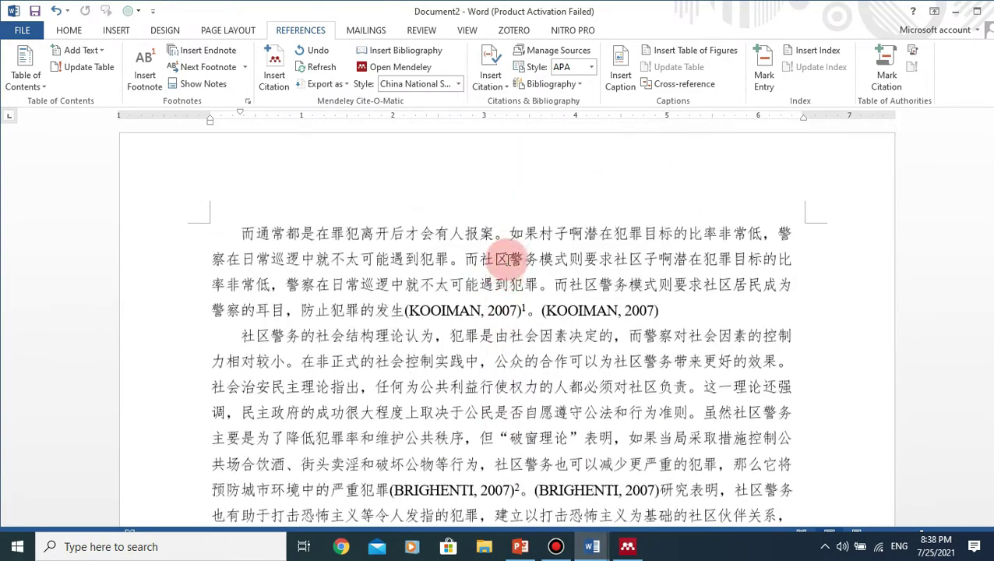
Step: Insert the Mendeley bibliography on the blank second page of the document
scroll(506, 257, "down", 8)
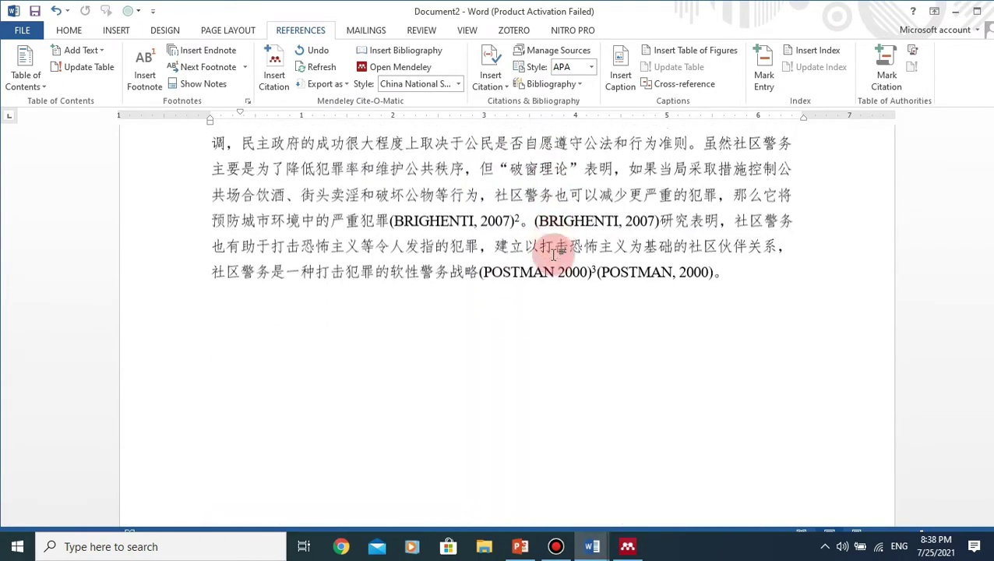
scroll(539, 249, "down", 5)
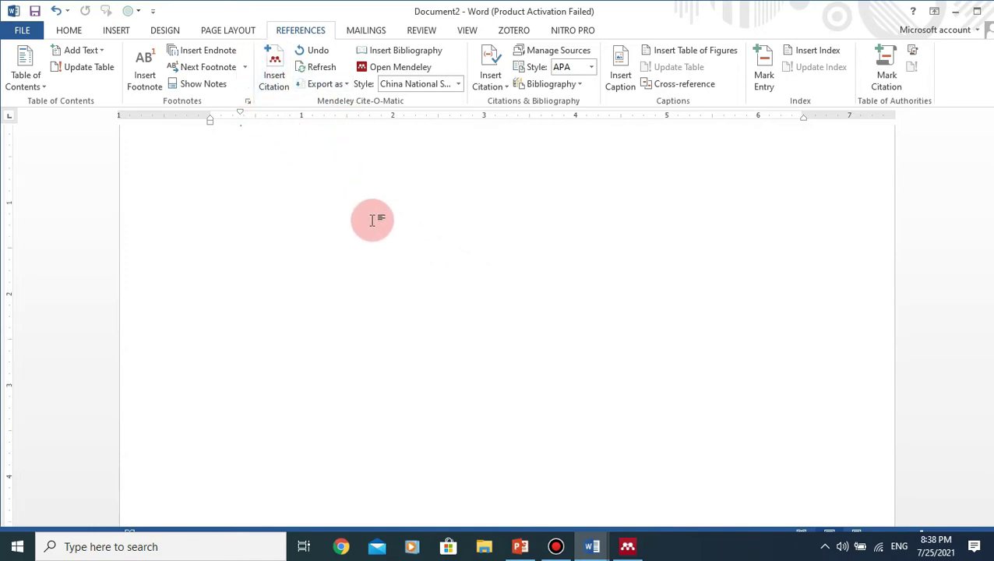
left_click(328, 212)
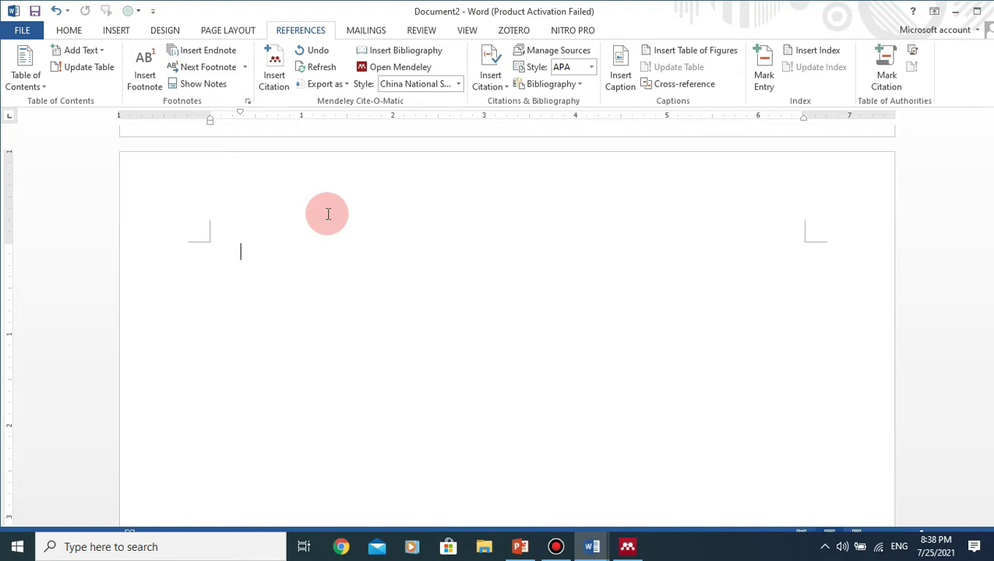
left_click(413, 58)
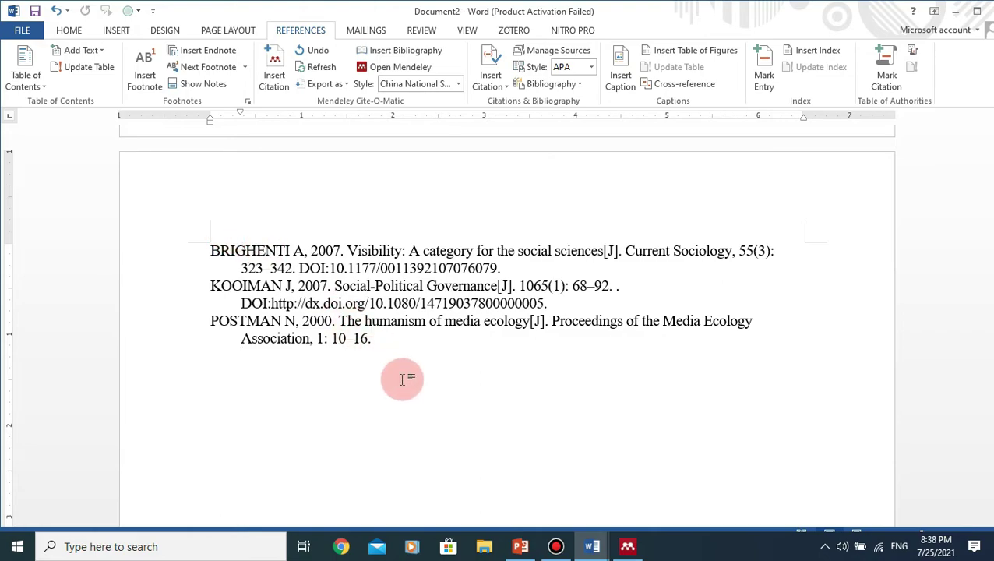
Step: Apply bracketed numbering in the [1], [2], [3] format to the three bibliography entries
left_click_drag(405, 379, 152, 251)
left_click(314, 365)
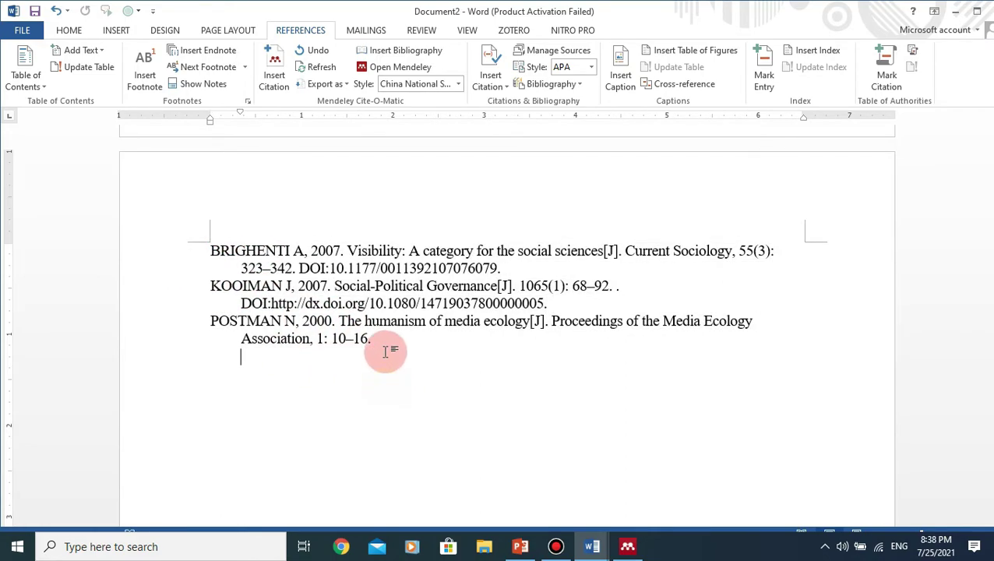
left_click_drag(393, 351, 186, 224)
left_click(77, 32)
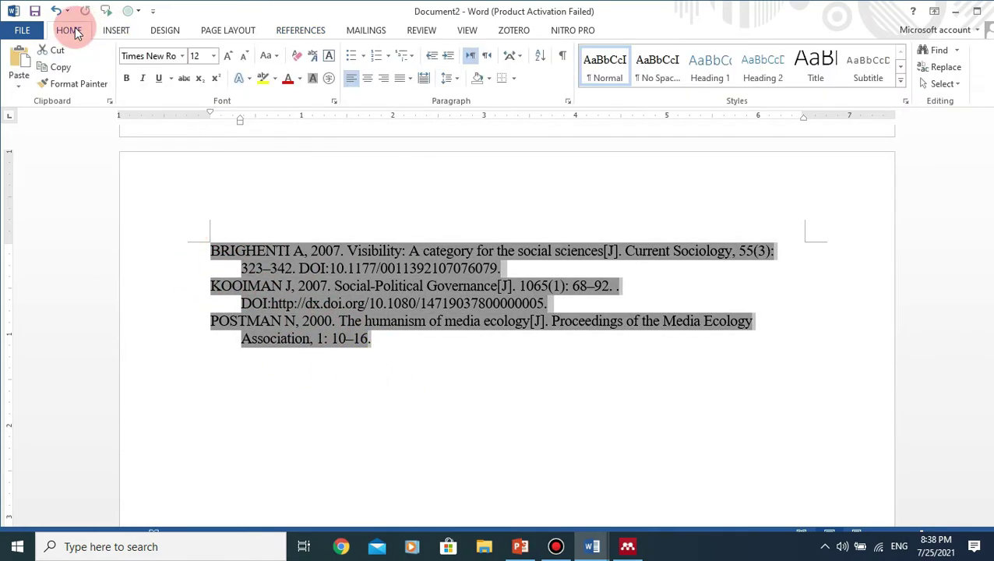
left_click(387, 56)
left_click(442, 106)
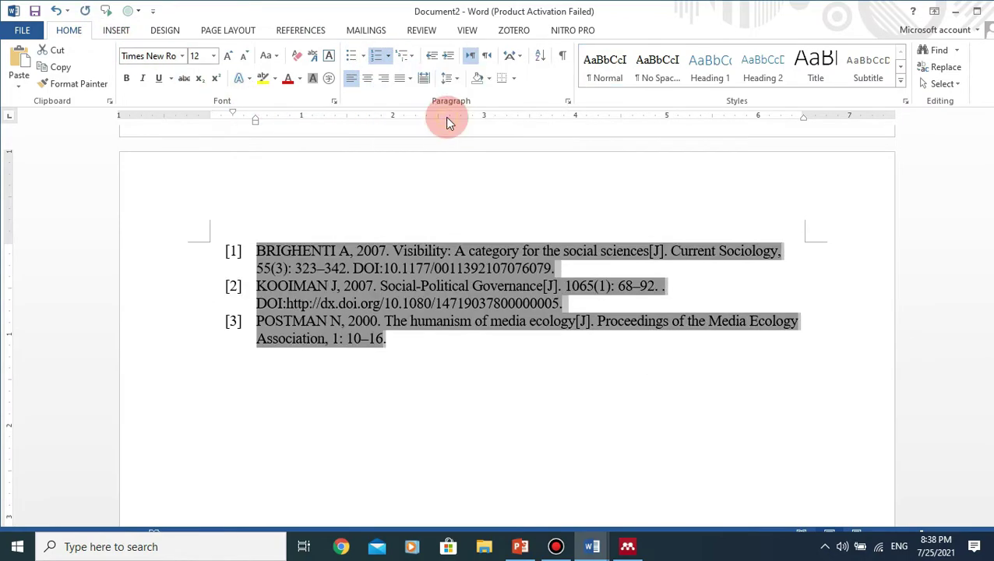
left_click(421, 391)
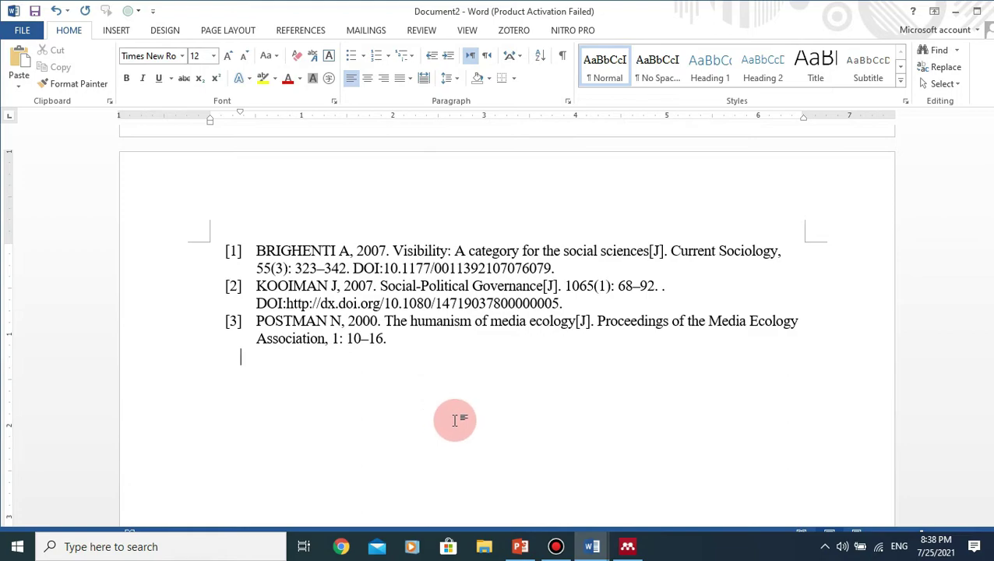
Step: Copy the text of the first bibliography entry, "Visibility: A category for the social sciences"
key("ctrl+a")
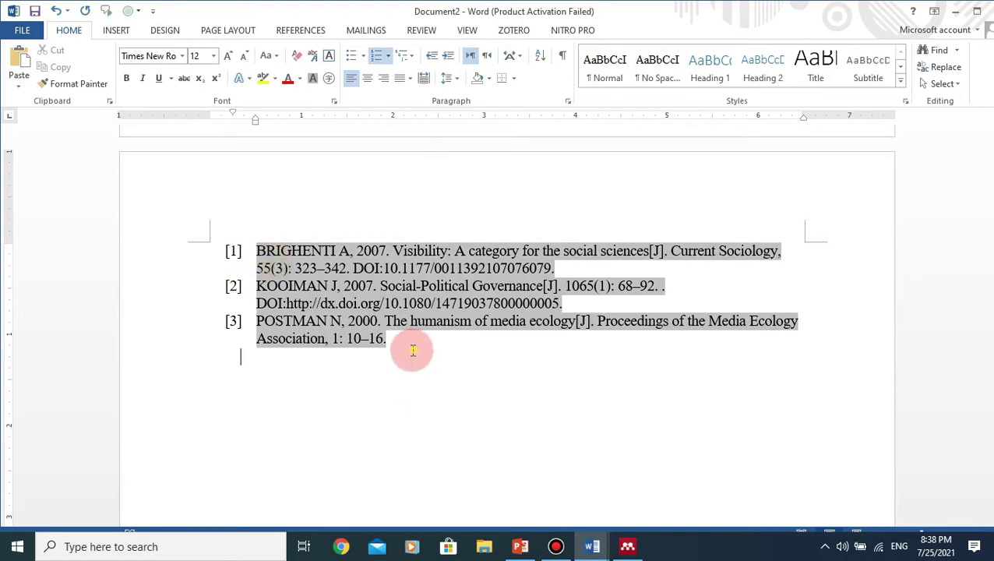
left_click(475, 400)
scroll(405, 281, "up", 8)
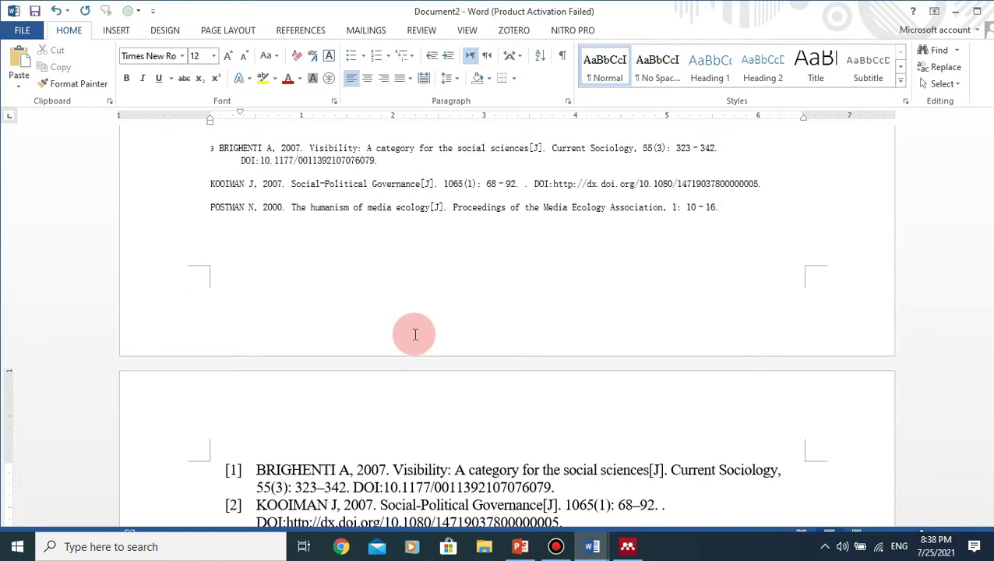
scroll(366, 327, "down", 5)
scroll(357, 330, "down", 5)
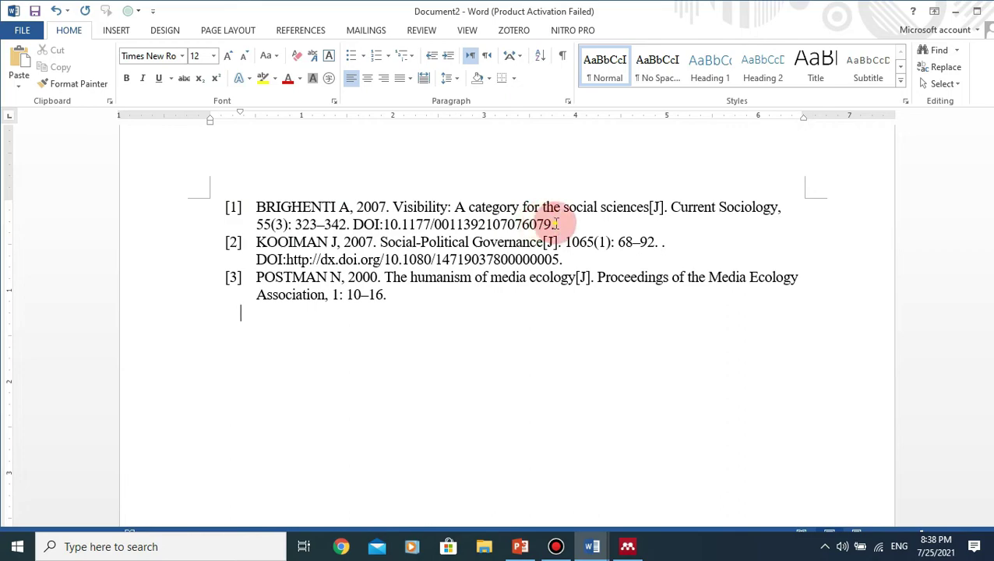
left_click_drag(554, 215, 256, 205)
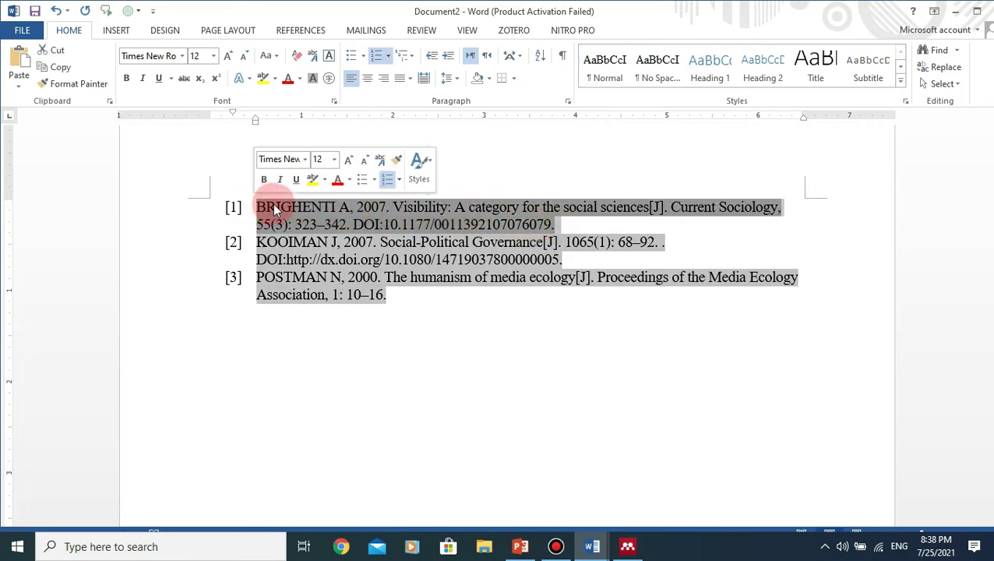
right_click(274, 195)
left_click(306, 231)
Step: Insert a new footnote after the last 2007 citation at the end of the first paragraph
scroll(627, 280, "up", 15)
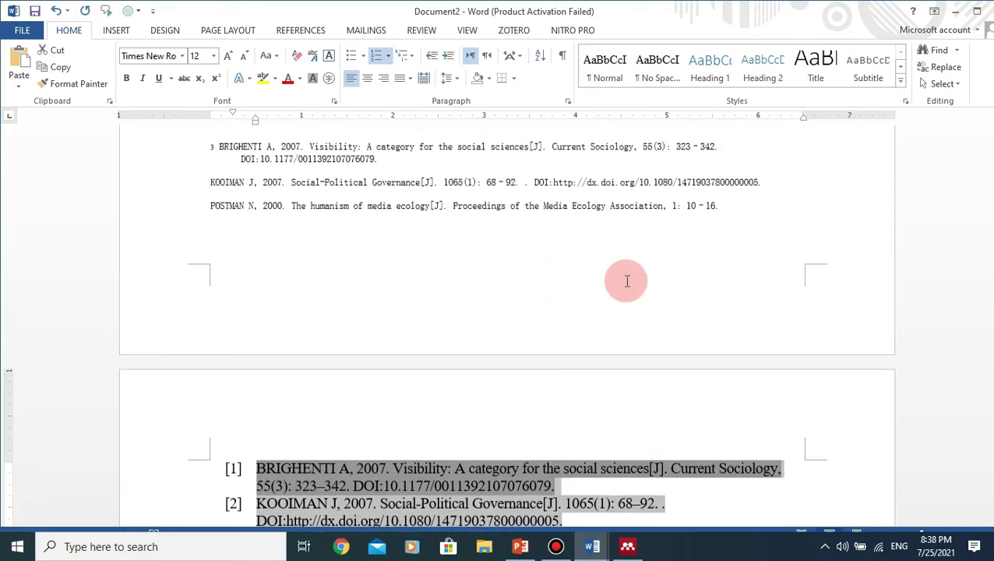
scroll(524, 287, "up", 1)
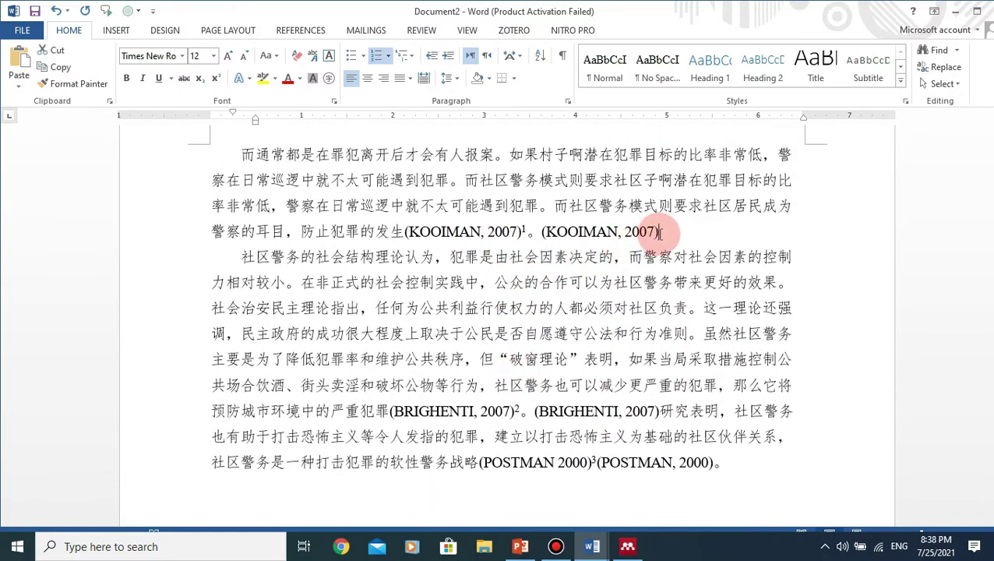
left_click(659, 231)
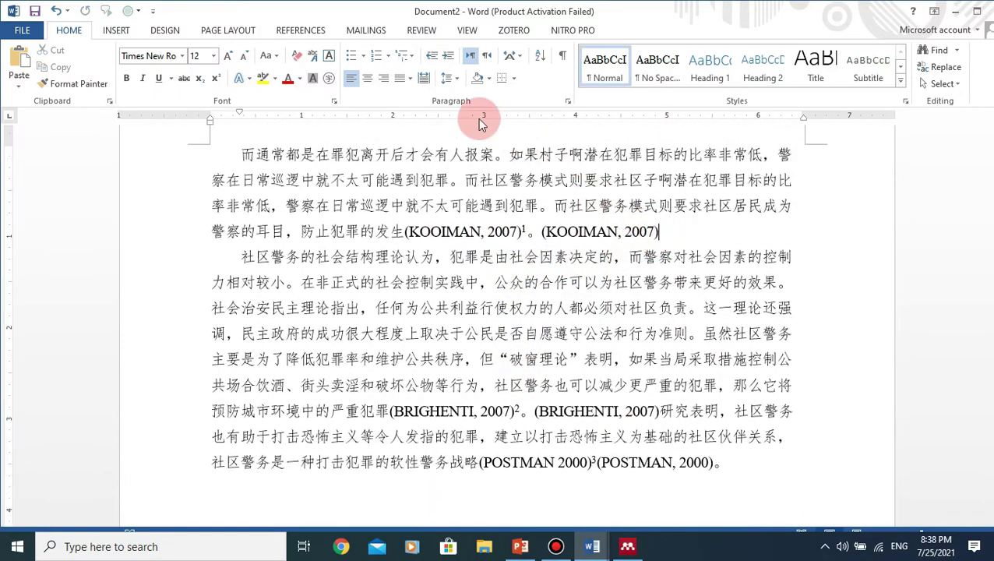
left_click(296, 31)
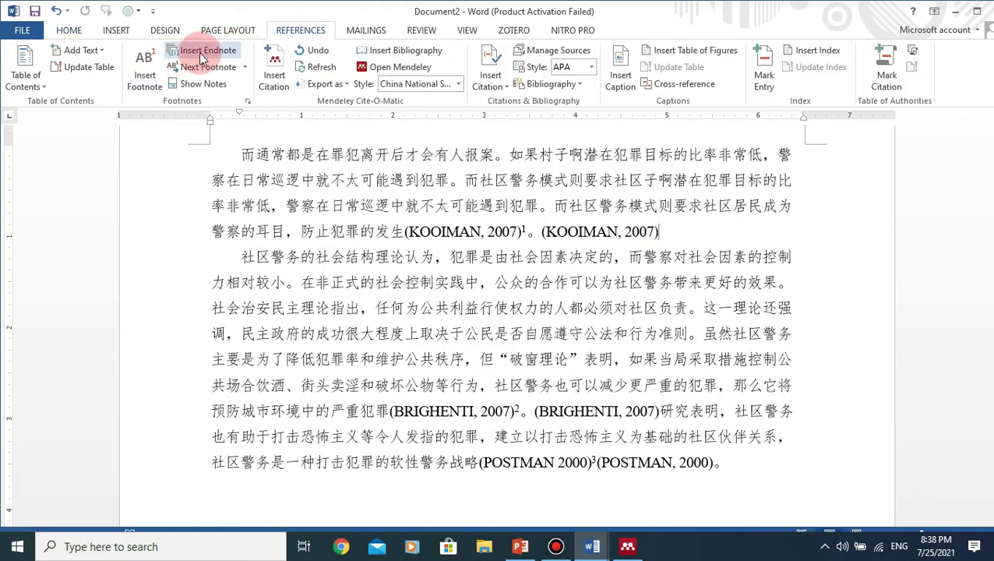
left_click(143, 83)
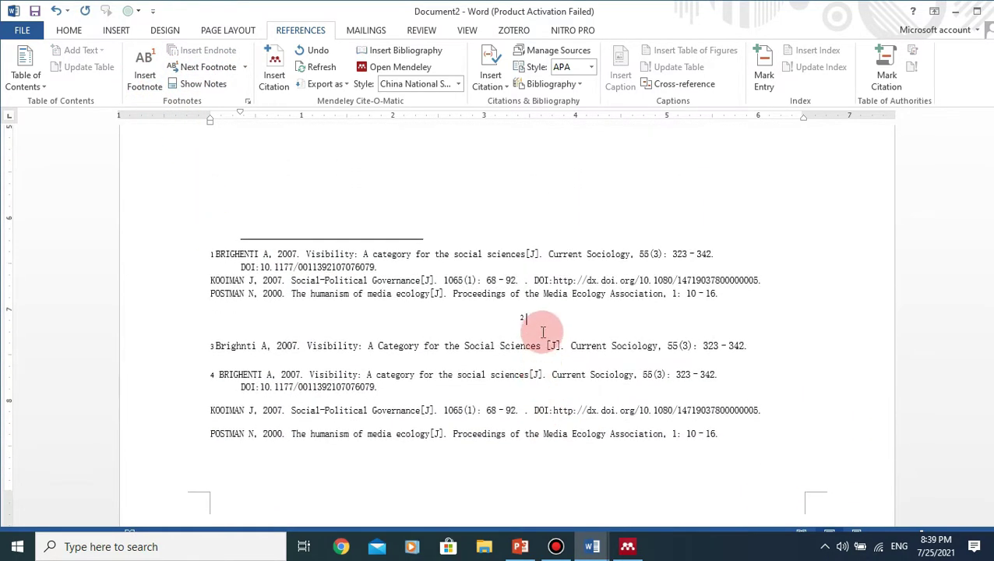
Step: Paste the copied reference into the new footnote 2 and remove its [1] list number
right_click(544, 321)
left_click(543, 319)
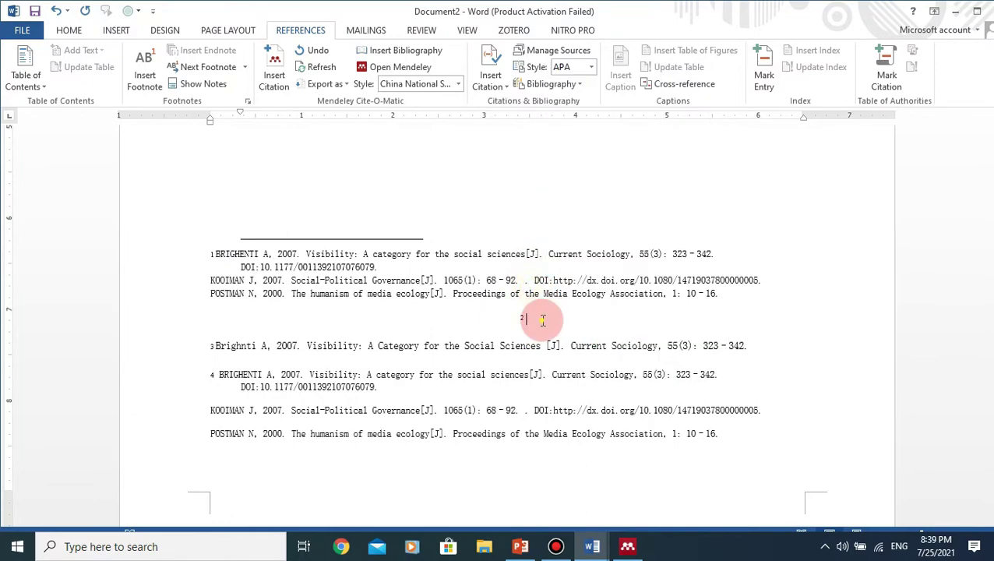
key("ctrl+v")
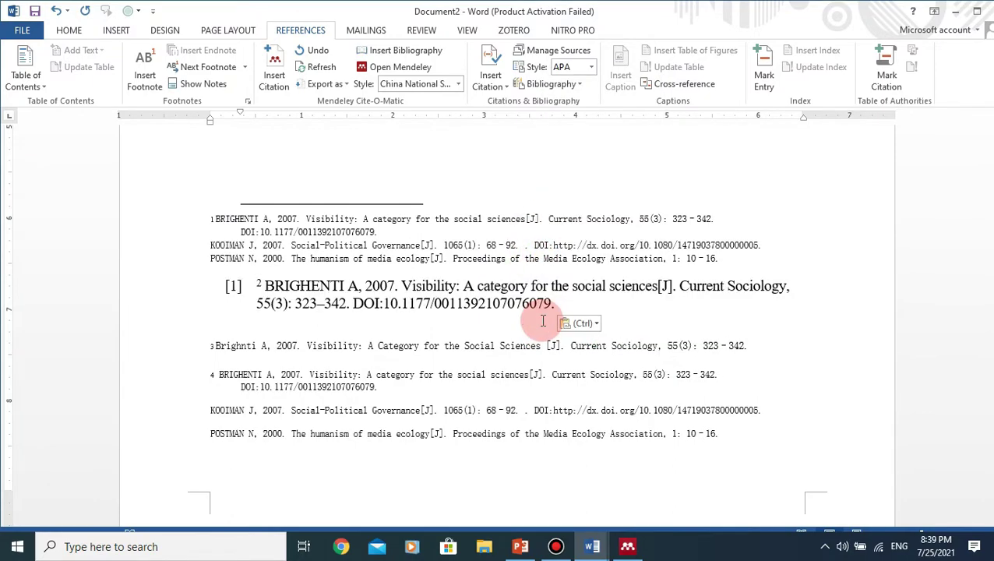
left_click(251, 285)
key("BackSpace")
key("BackSpace")
key("BackSpace")
key("BackSpace")
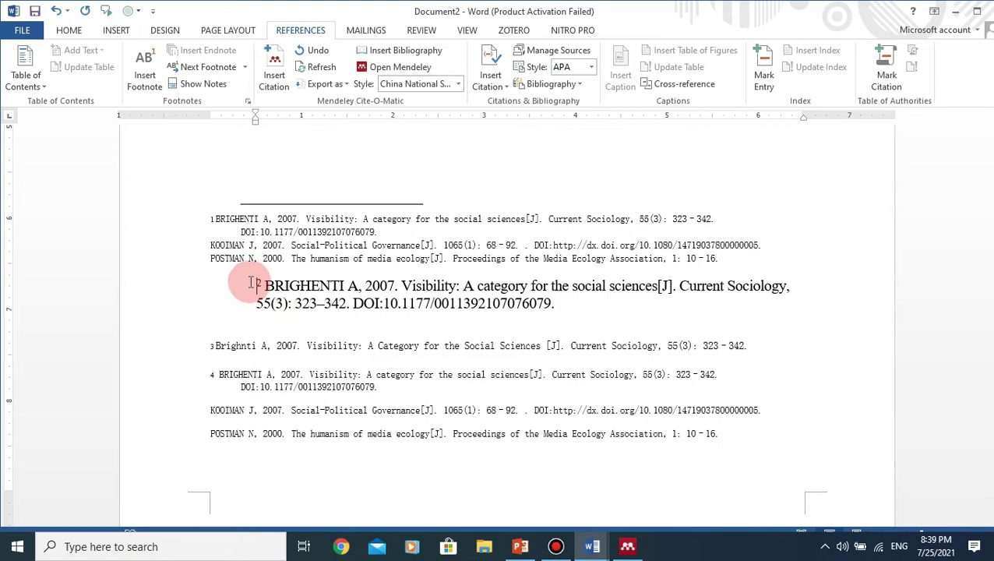
Step: Reduce the font size of the pasted reference in footnote 2 to 8
left_click_drag(560, 304, 262, 287)
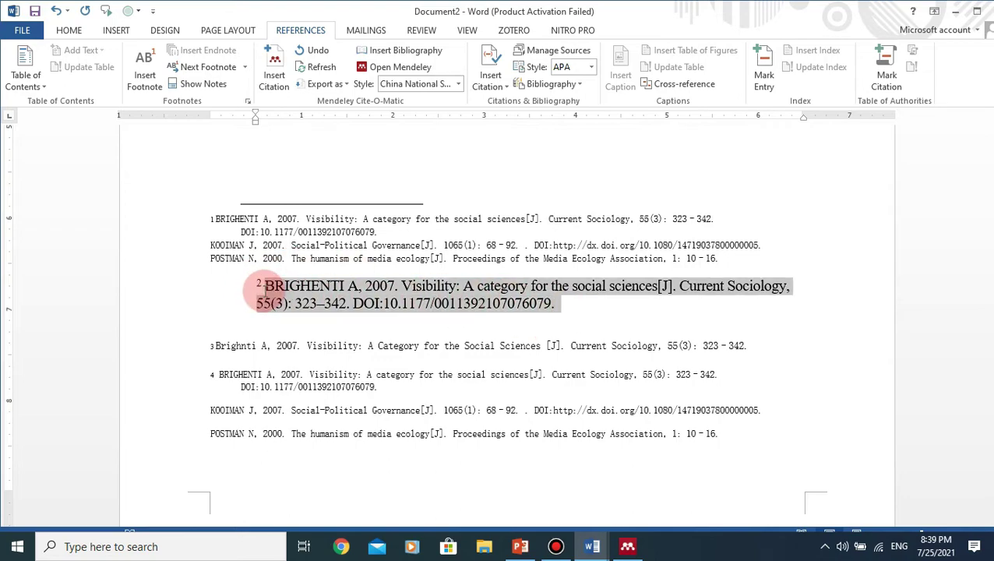
left_click(70, 30)
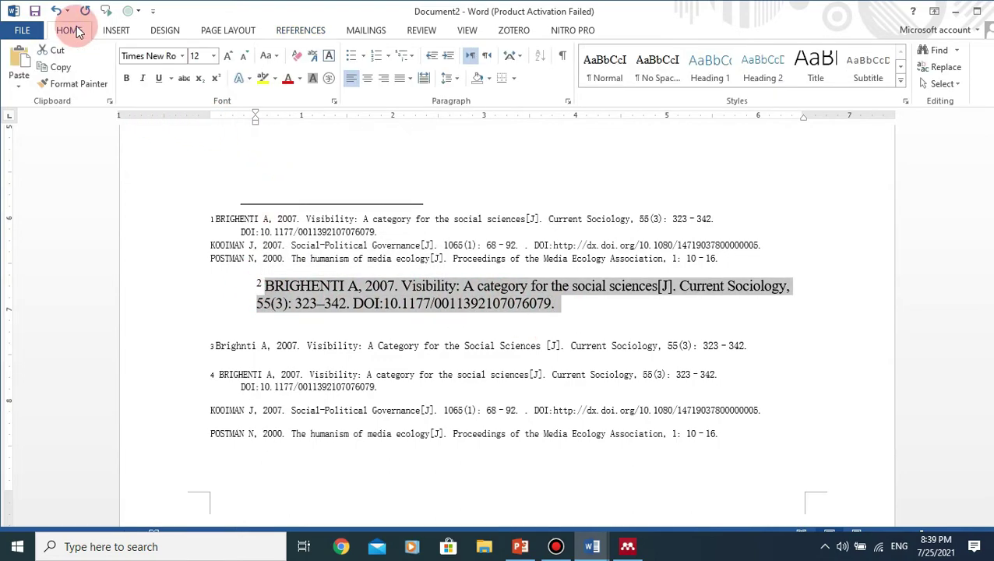
left_click(243, 56)
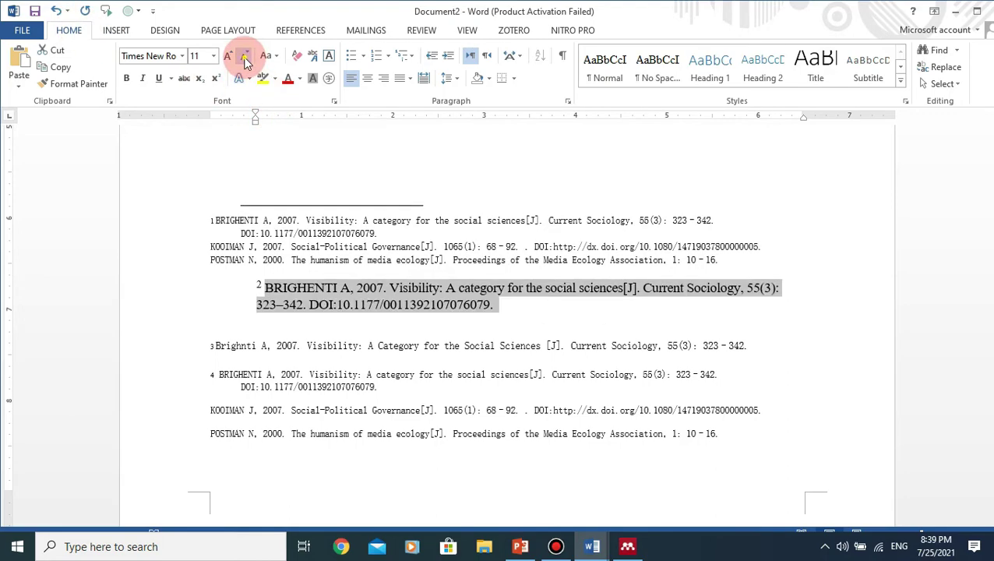
left_click(243, 56)
left_click(244, 56)
left_click(243, 56)
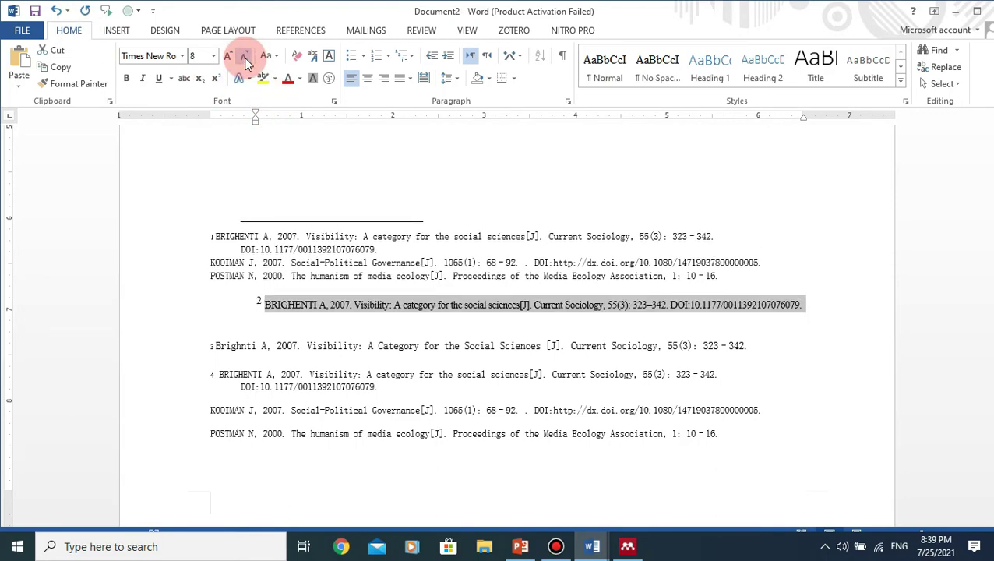
scroll(530, 376, "up", 10)
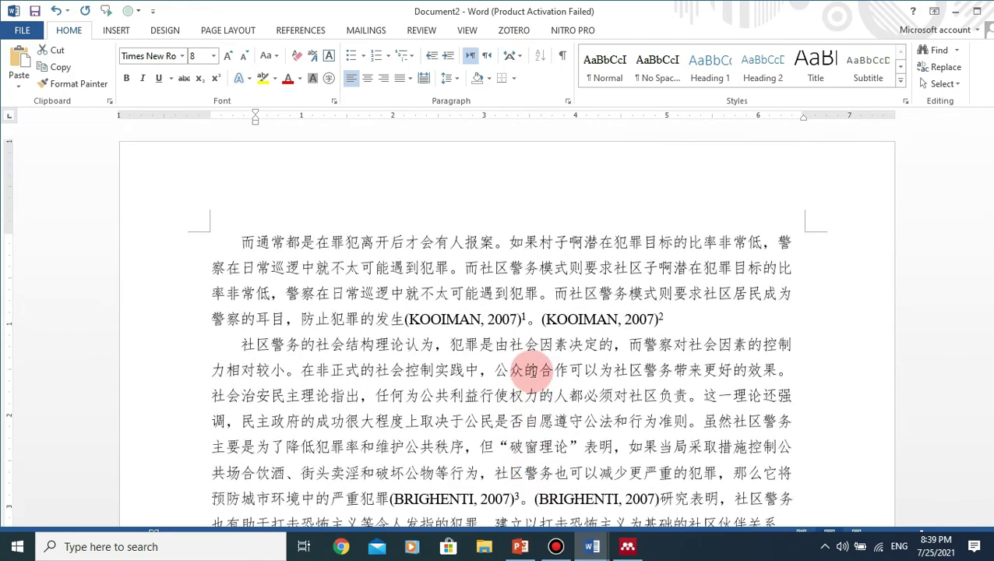